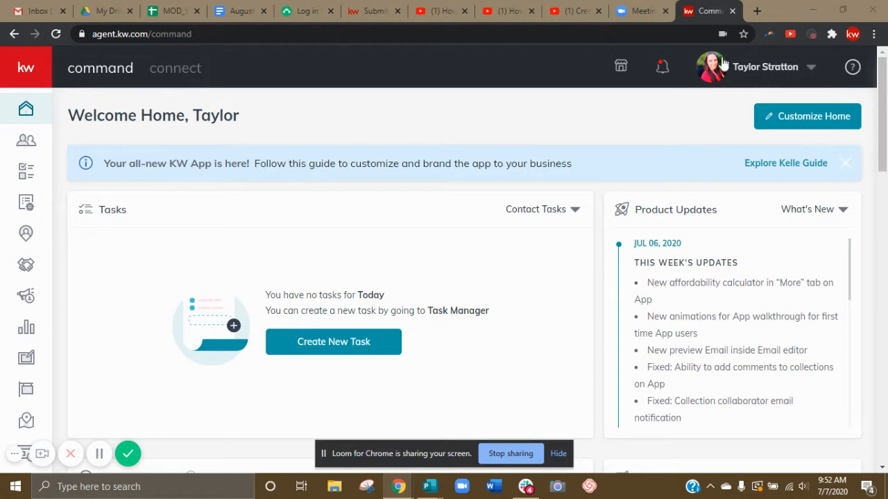
# Open the agent's own profile page and view the profile details.
pyautogui.click(809, 69)
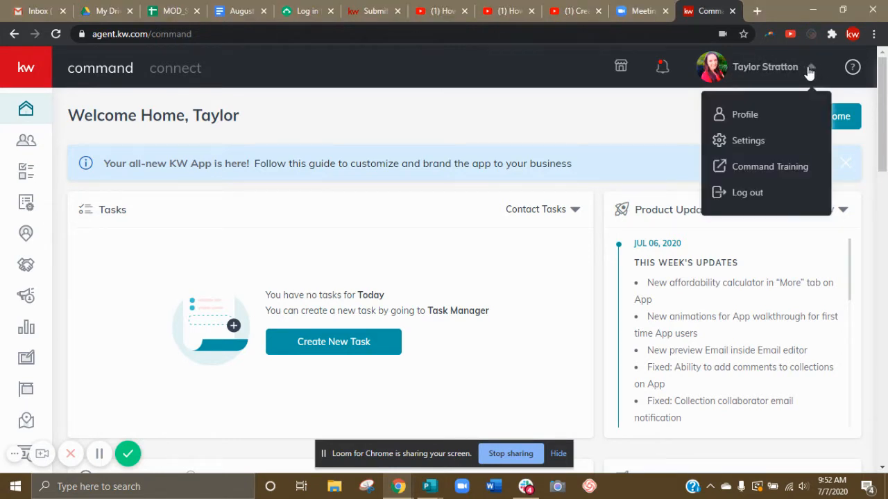
pyautogui.click(753, 115)
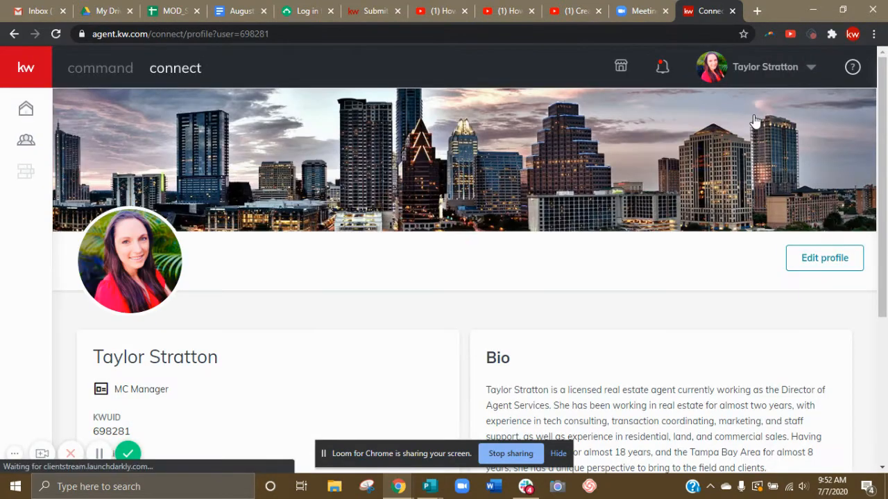
pyautogui.scroll(-1, 420, 314)
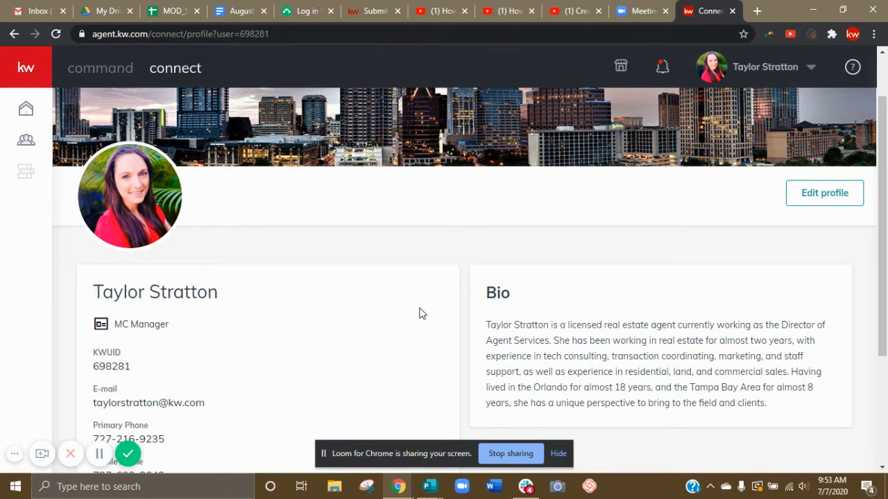
pyautogui.moveTo(123, 233)
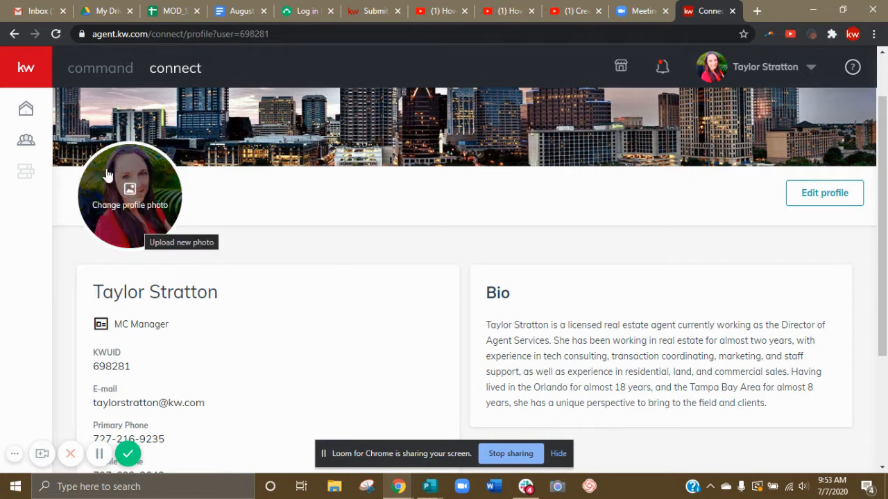
pyautogui.click(136, 224)
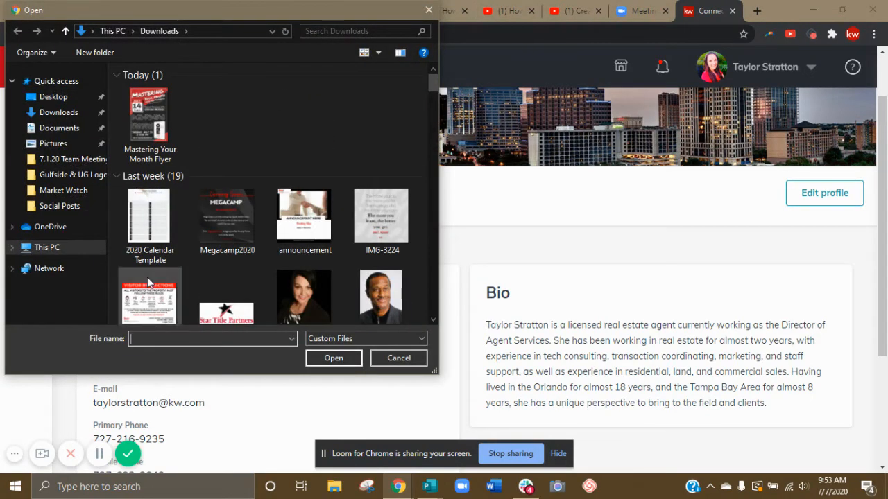
pyautogui.click(430, 11)
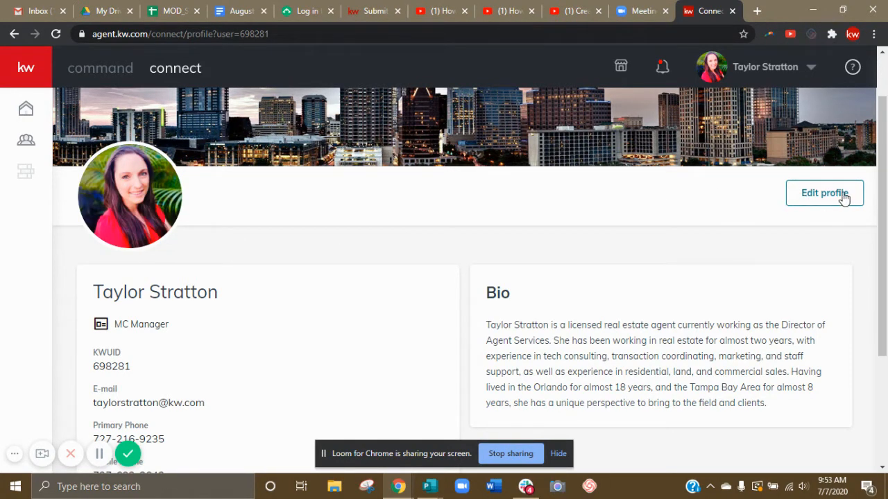
# Open the profile for editing and enter Sand Key as Service Area #1 and Belleair Beach as Service Area #2.
pyautogui.click(829, 202)
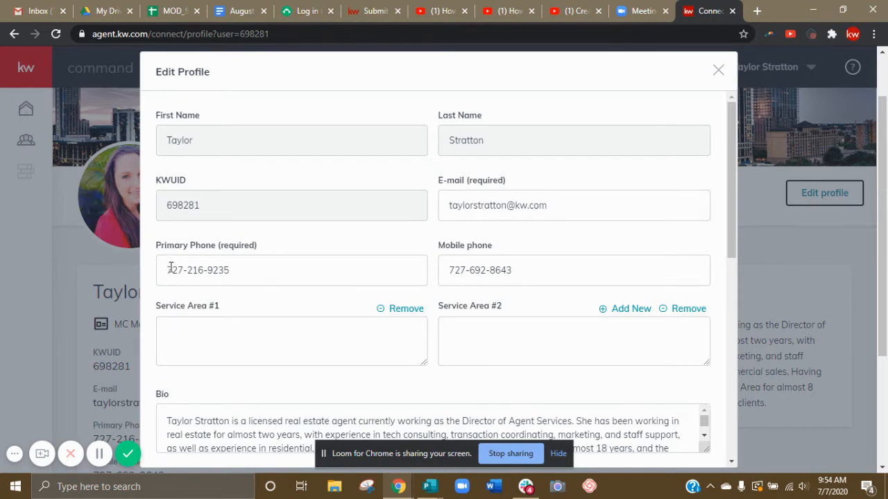
pyautogui.moveTo(731, 172); pyautogui.dragTo(736, 219)
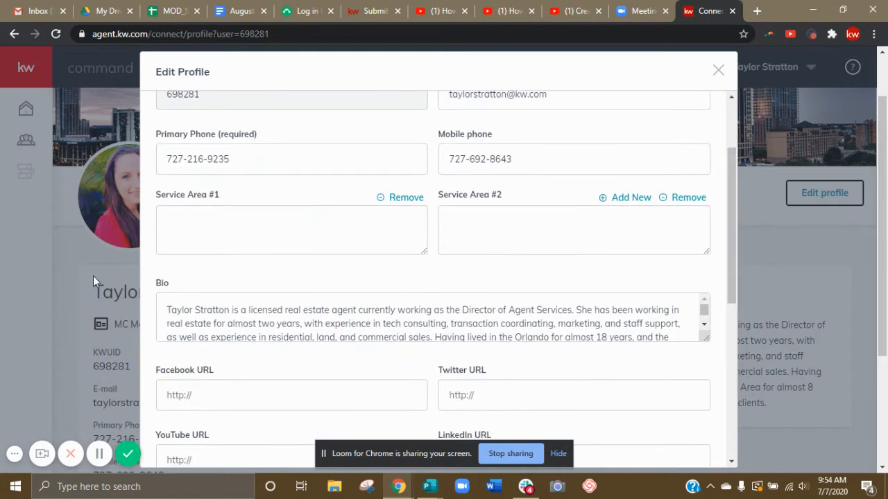
pyautogui.click(246, 217)
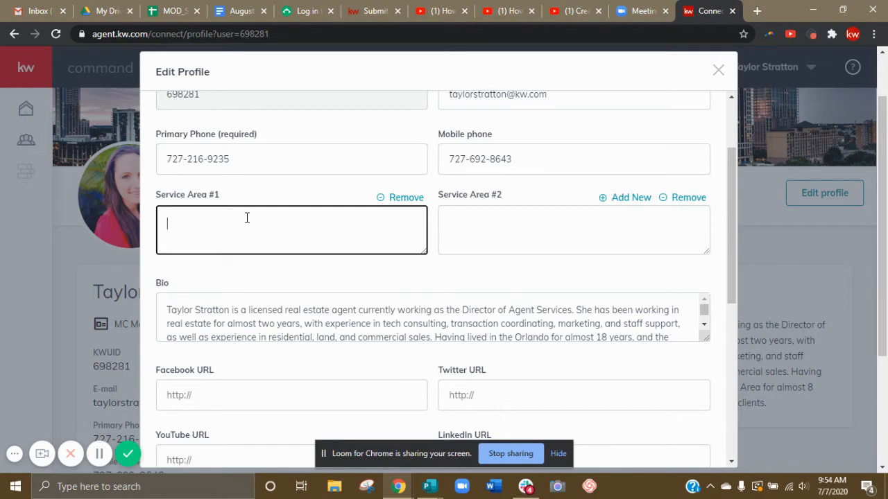
pyautogui.write('Sand Key')
pyautogui.click(528, 245)
pyautogui.write('Belleair')
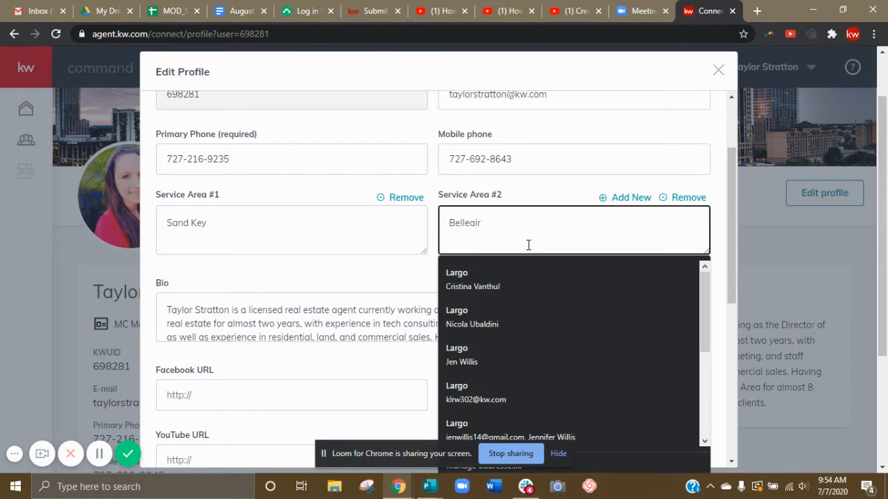
pyautogui.write(' Beach')
# Add a third service area to the profile and fill it in as Clearwater Beach.
pyautogui.click(615, 198)
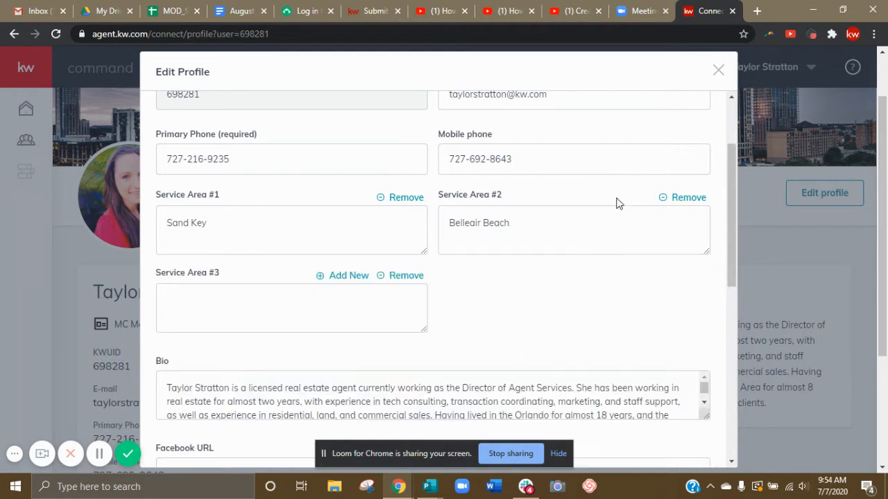
pyautogui.click(282, 312)
pyautogui.write('Clearwat')
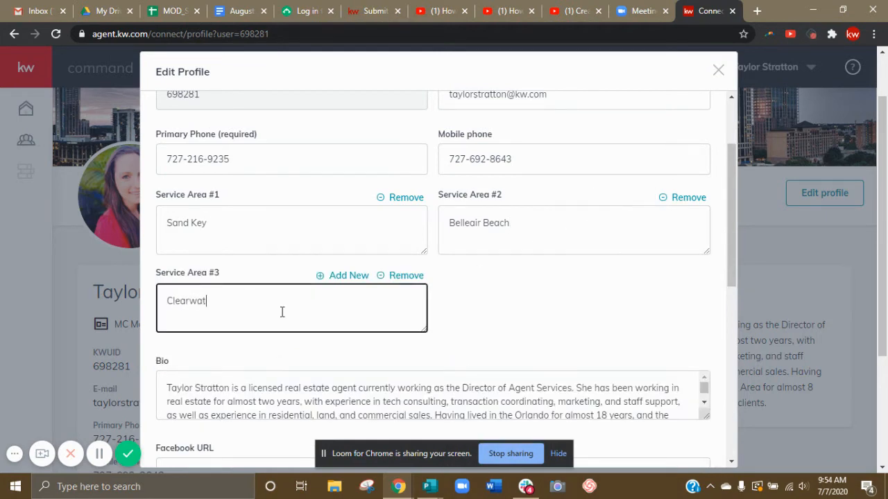
pyautogui.write('er Beach')
# Add extra blank service areas after the third one, and remove them again.
pyautogui.click(349, 276)
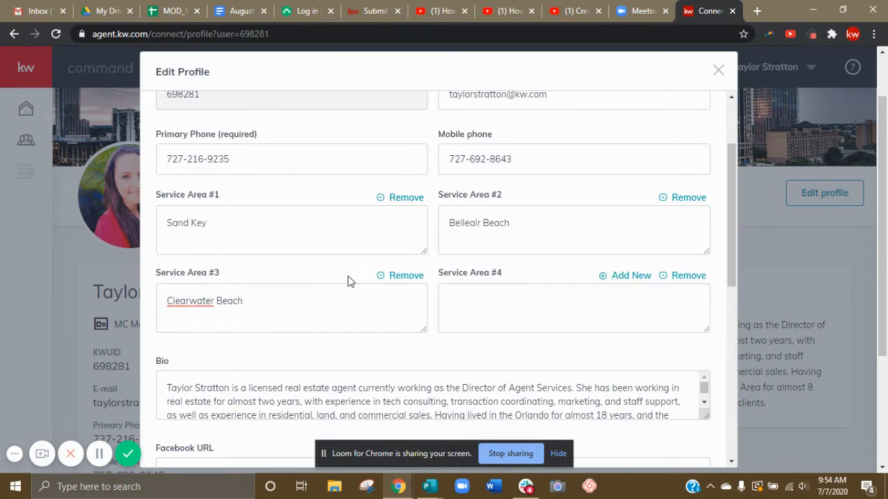
pyautogui.click(628, 278)
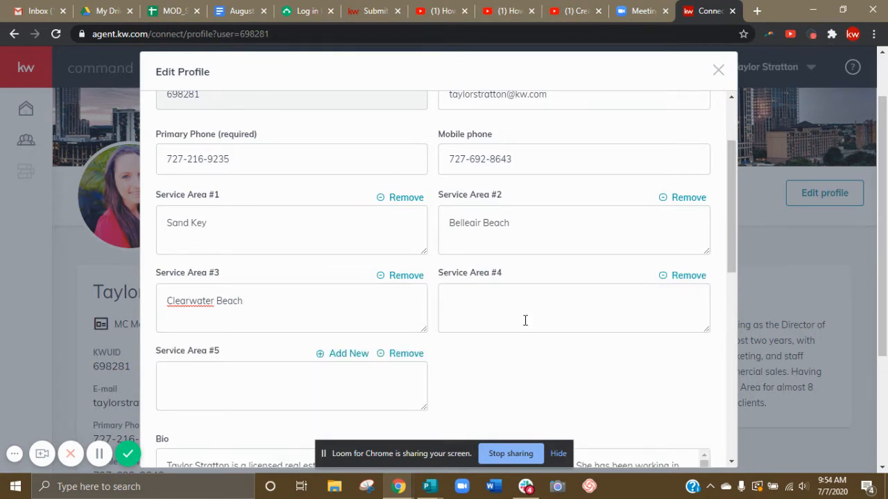
pyautogui.click(348, 353)
pyautogui.click(401, 353)
pyautogui.click(416, 355)
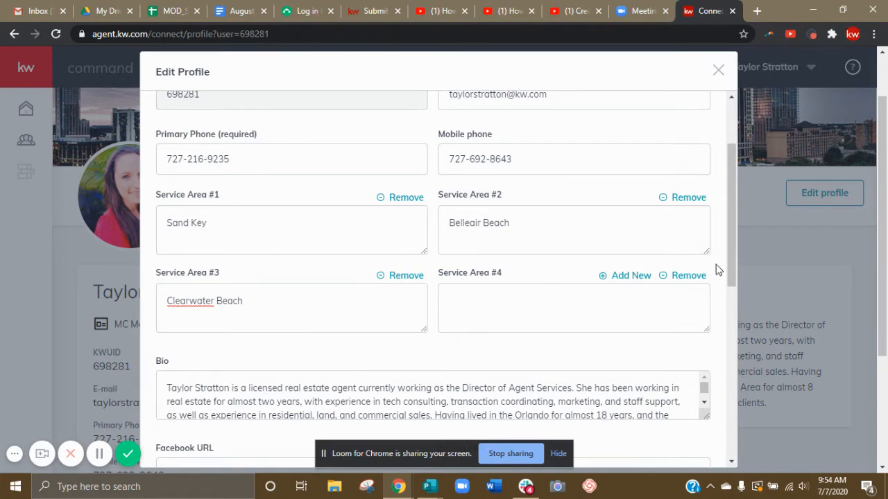
pyautogui.click(688, 276)
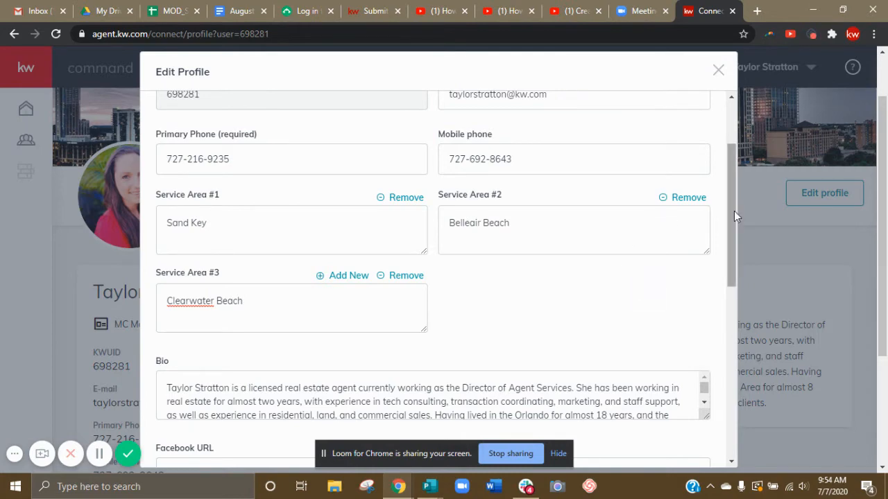
# Review the bio, social media URL, Referral Network and Show On Profile Page settings in the profile form.
pyautogui.scroll(-2, 734, 215)
pyautogui.scroll(-3, 732, 219)
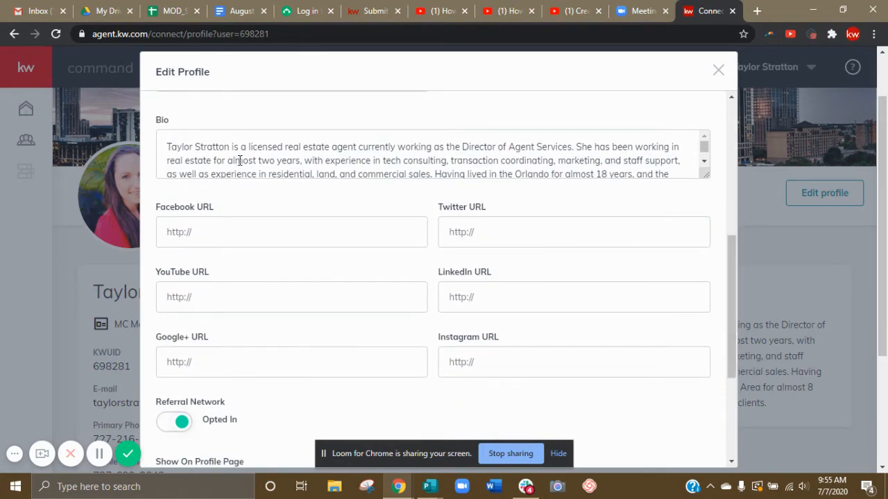
pyautogui.click(704, 163)
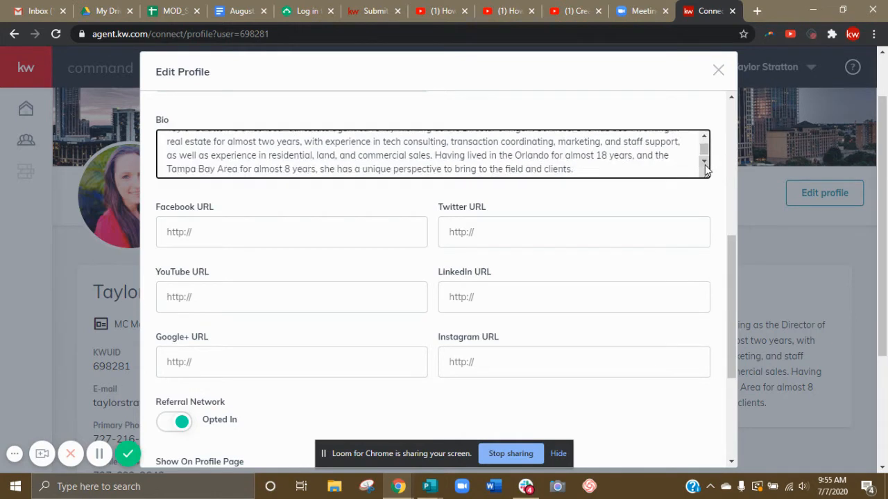
pyautogui.scroll(-1, 730, 255)
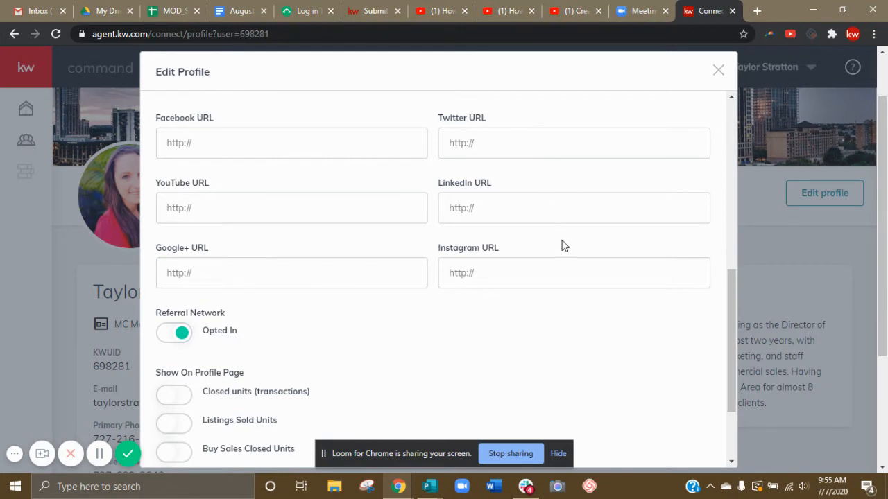
pyautogui.moveTo(729, 303); pyautogui.dragTo(744, 374)
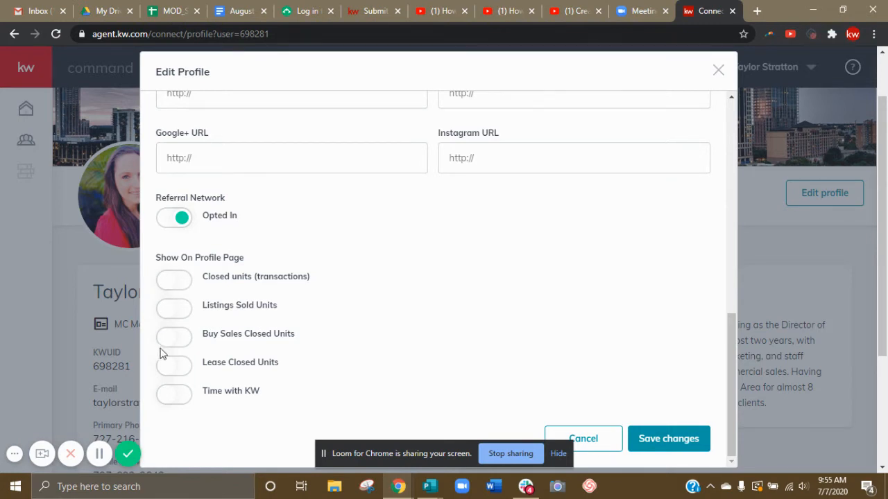
pyautogui.click(167, 283)
pyautogui.click(182, 280)
pyautogui.click(170, 284)
pyautogui.click(183, 282)
pyautogui.scroll(-1, 263, 263)
pyautogui.scroll(2, 271, 264)
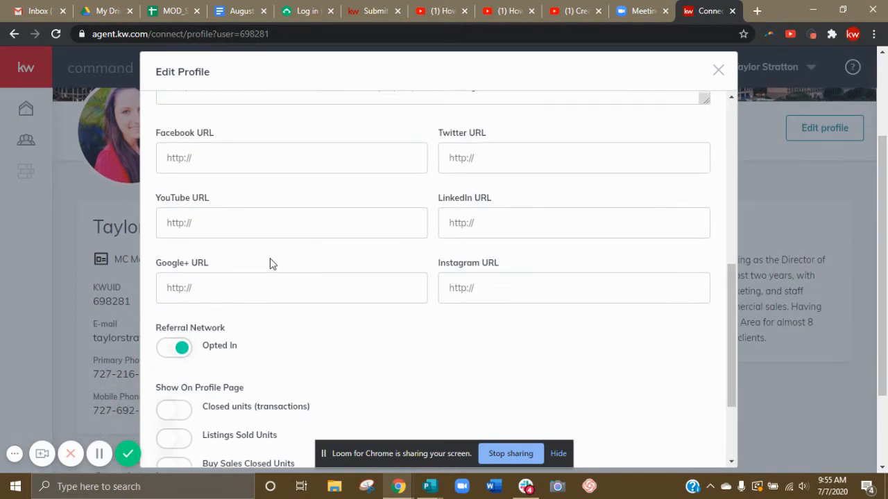
# Turn on Closed units (transactions) and Listings Sold Units for display on the profile page, and save the profile changes.
pyautogui.scroll(-2, 263, 274)
pyautogui.click(176, 283)
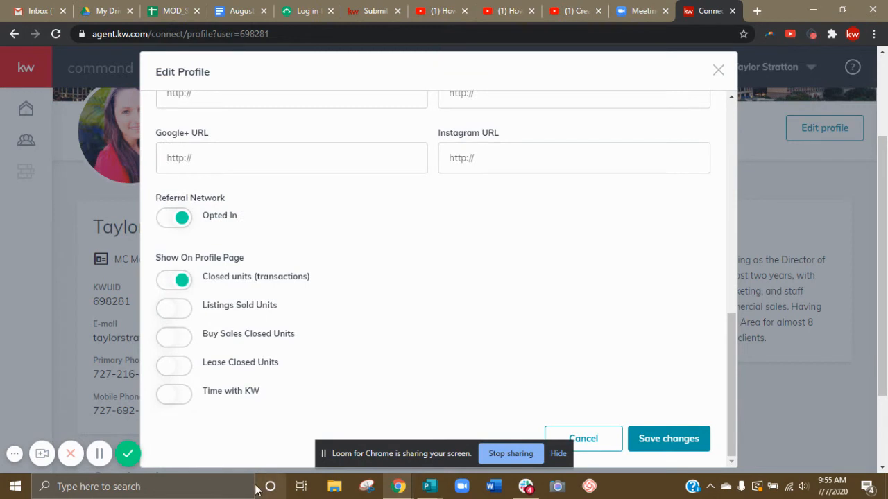
pyautogui.click(180, 312)
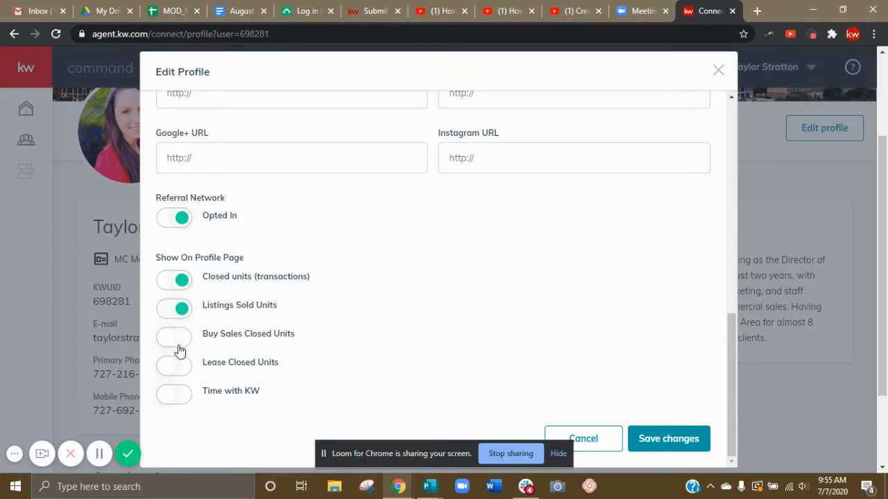
pyautogui.click(182, 348)
pyautogui.click(179, 400)
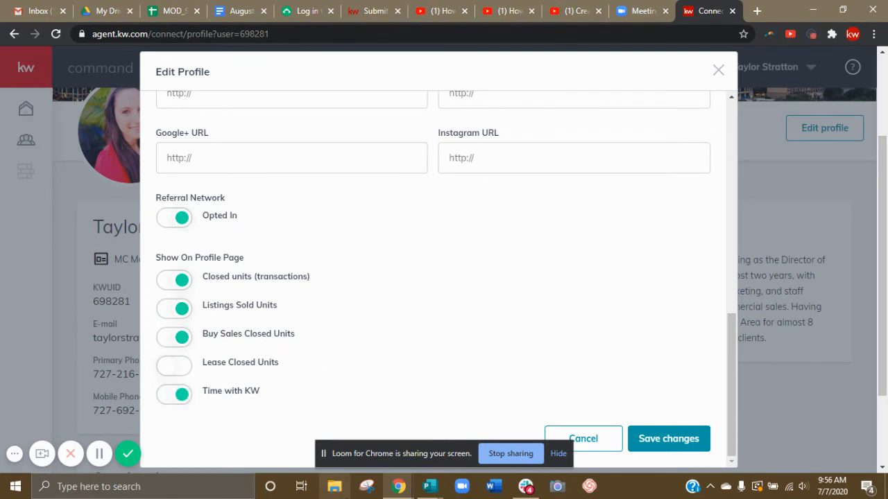
pyautogui.click(180, 397)
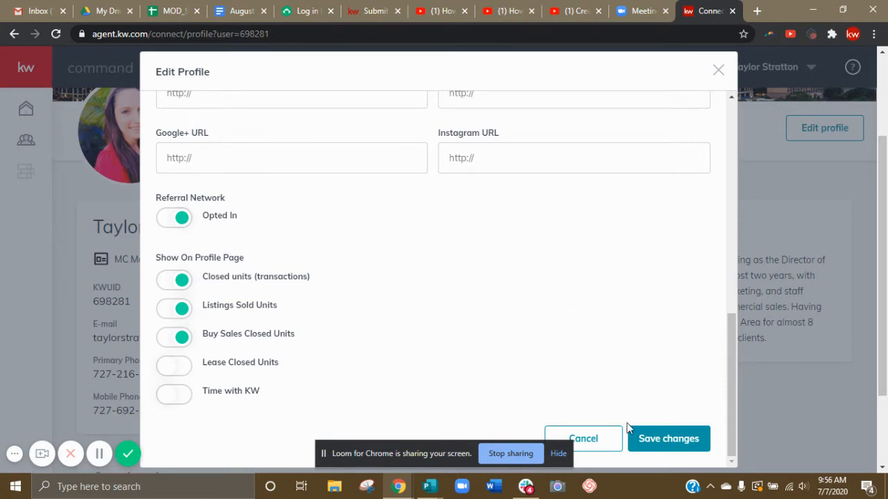
pyautogui.click(667, 439)
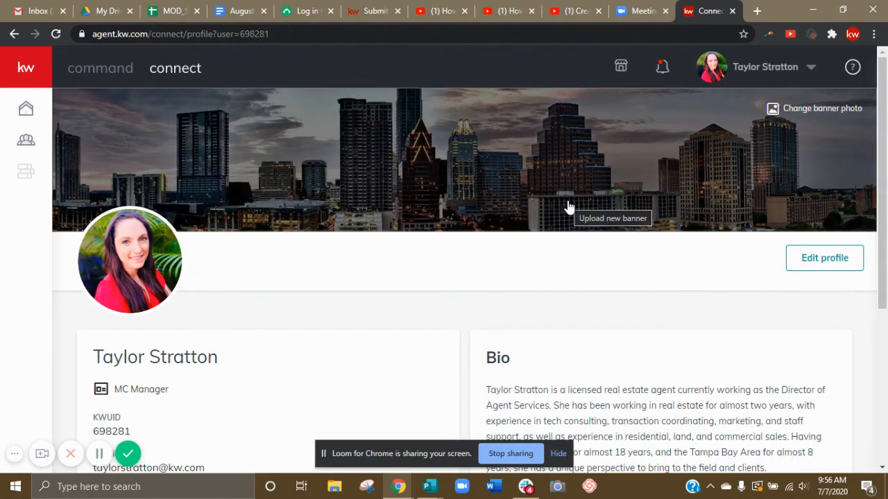
pyautogui.scroll(-4, 567, 206)
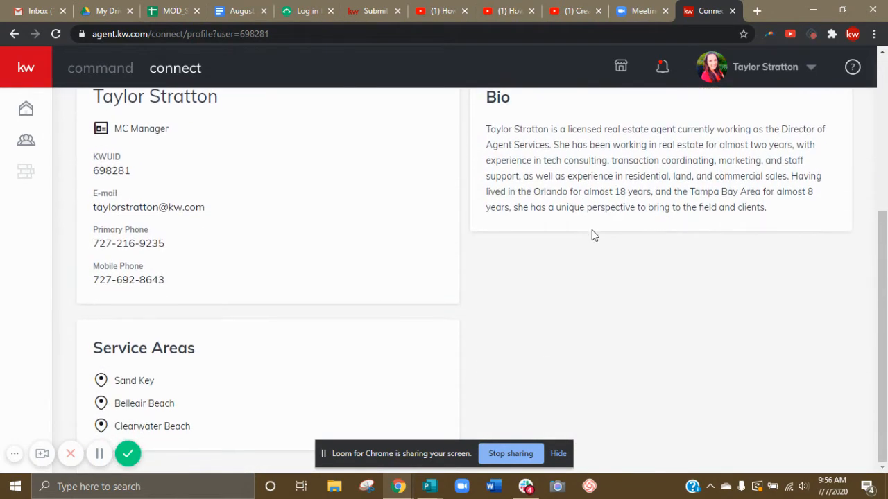
pyautogui.scroll(4, 593, 240)
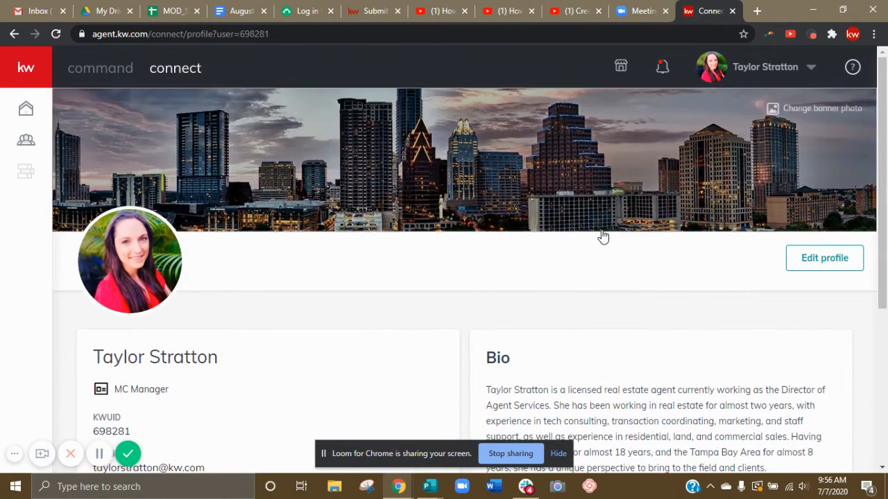
# Open the account settings and go to the Marketing Profile under Connect Settings.
pyautogui.click(812, 69)
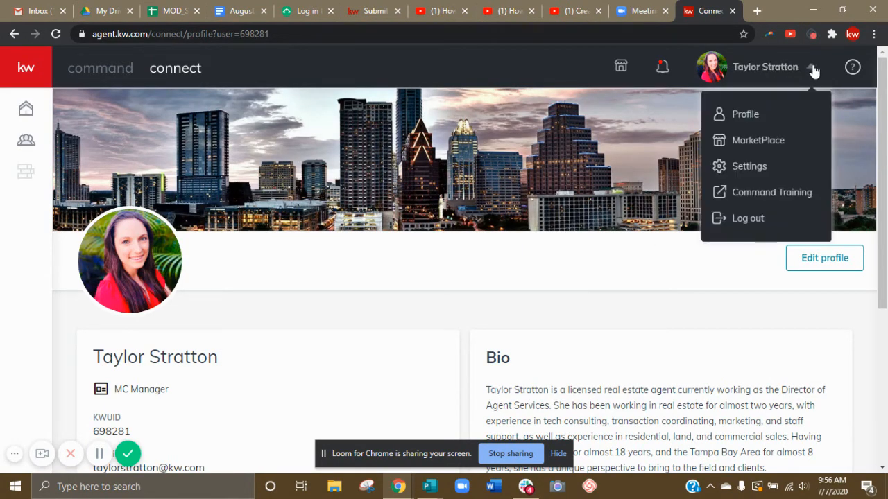
pyautogui.click(758, 167)
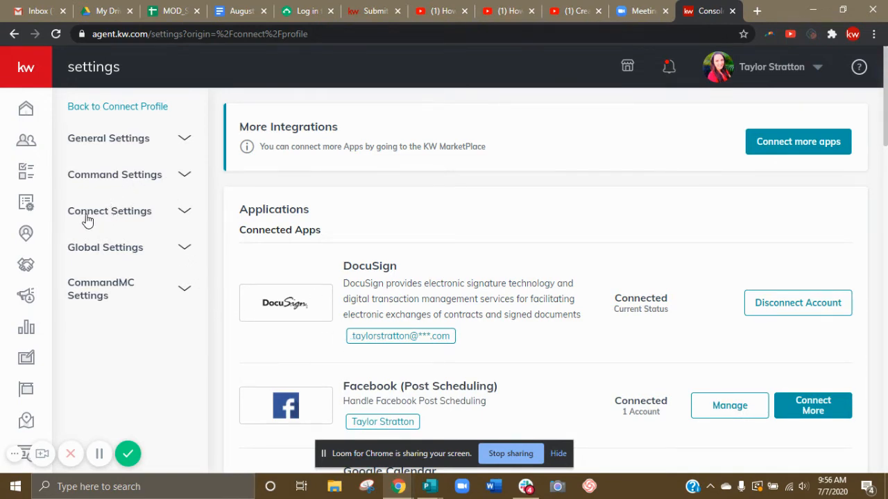
pyautogui.click(117, 221)
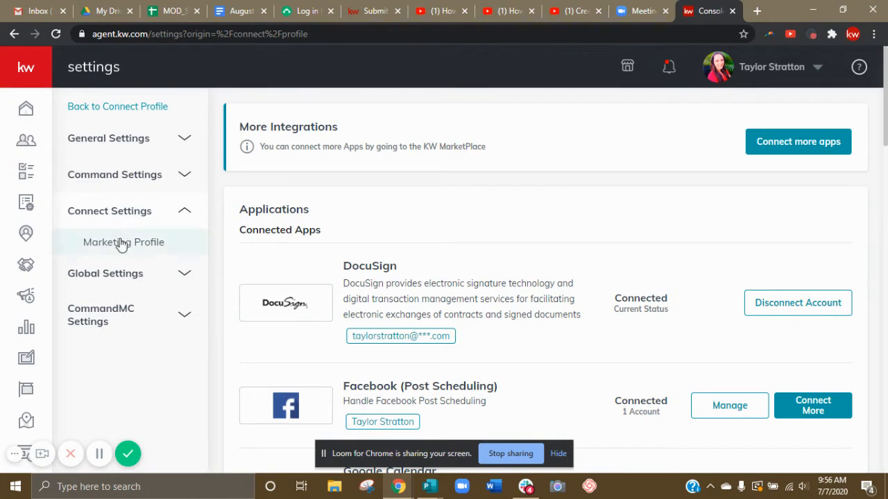
pyautogui.click(122, 244)
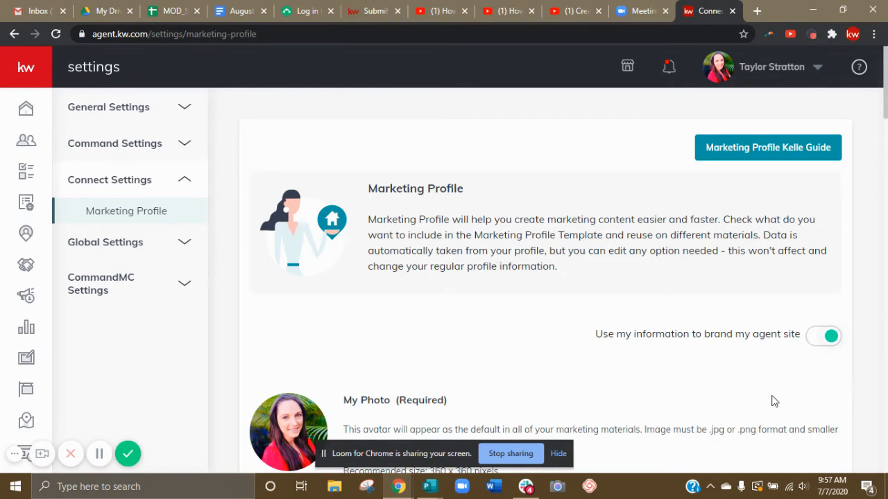
# Examine the Marketing Profile's photo, team logo, personal details, bio and contact information fields.
pyautogui.scroll(-3, 534, 323)
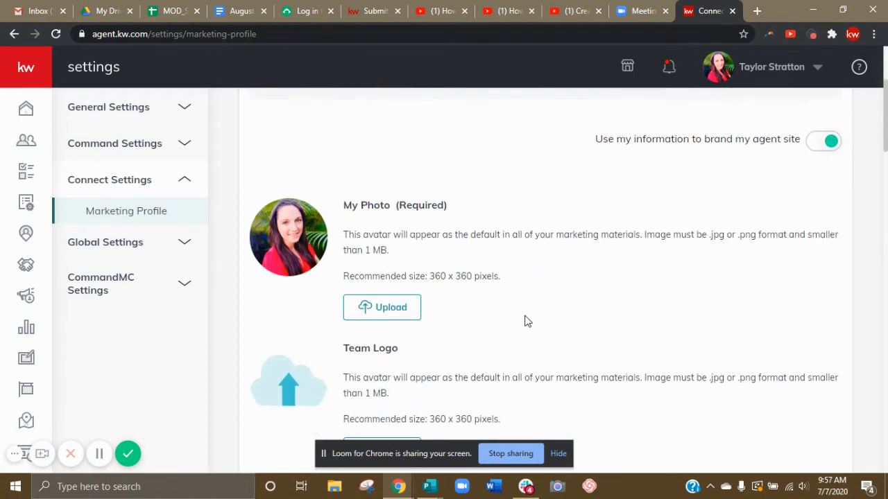
pyautogui.scroll(-2, 448, 332)
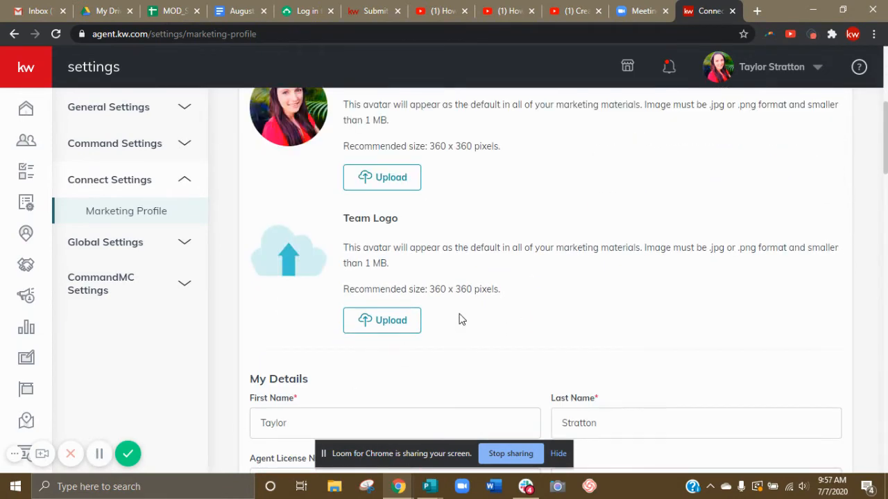
pyautogui.scroll(-1, 461, 319)
pyautogui.scroll(-1, 446, 313)
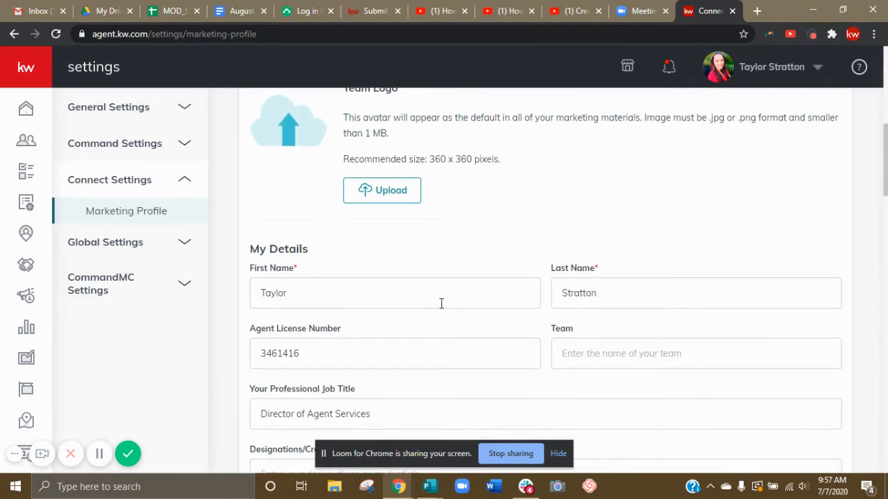
pyautogui.scroll(-1, 426, 302)
pyautogui.scroll(-2, 645, 298)
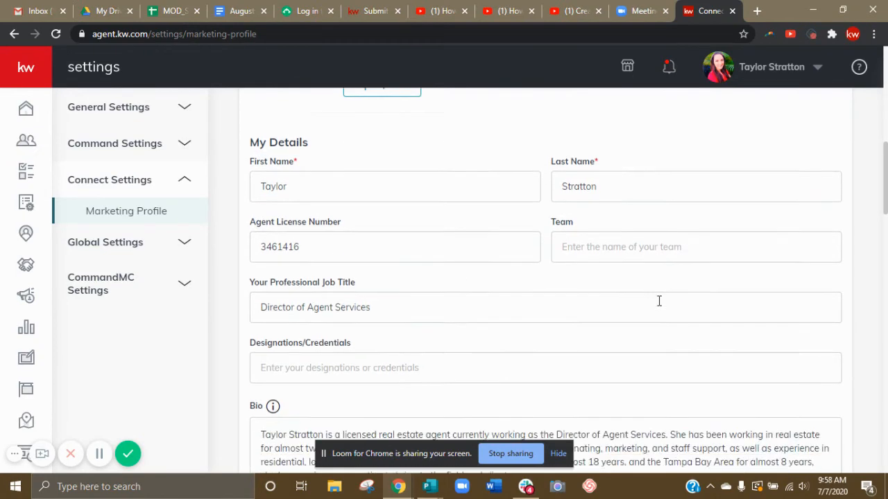
pyautogui.scroll(-1, 486, 307)
pyautogui.scroll(-2, 485, 313)
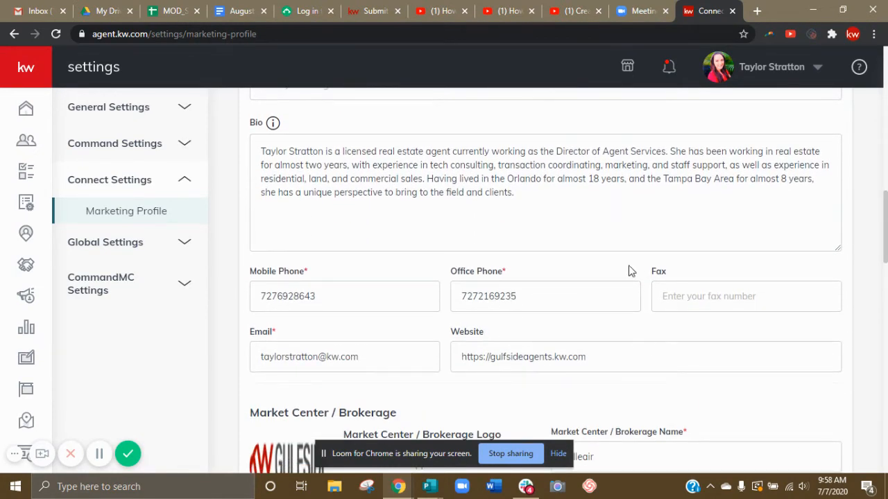
# Review the Marketing Profile introduction and open the Marketing Profile Kelle Guide.
pyautogui.scroll(4, 721, 258)
pyautogui.scroll(9, 721, 258)
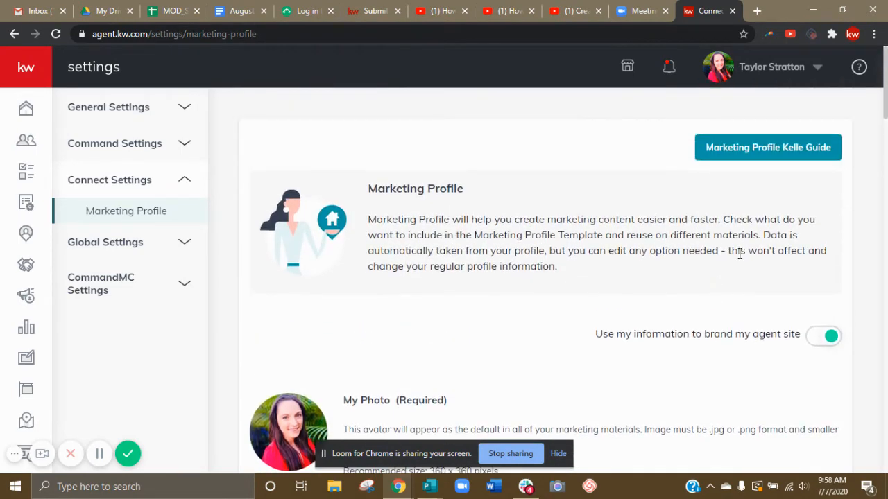
pyautogui.moveTo(744, 136); pyautogui.dragTo(648, 132)
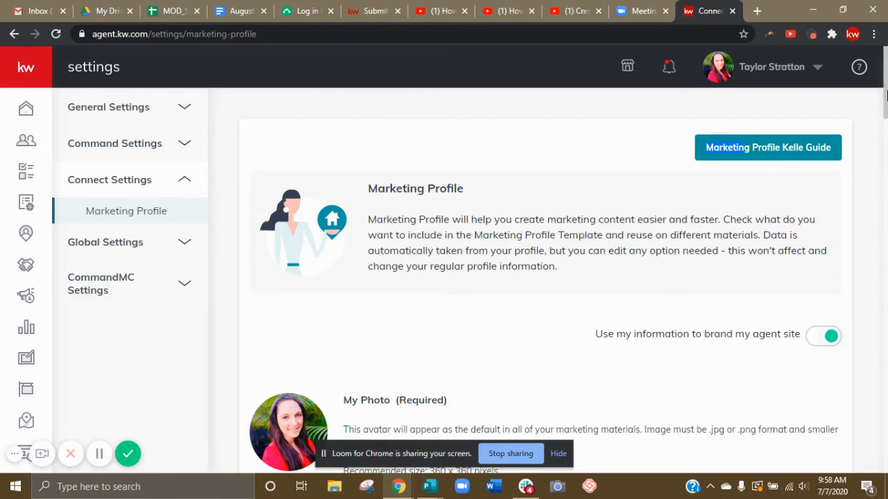
pyautogui.moveTo(886, 95)
pyautogui.mouseDown()
pyautogui.moveTo(886, 244)
pyautogui.moveTo(886, 81)
pyautogui.mouseUp()
pyautogui.click(761, 154)
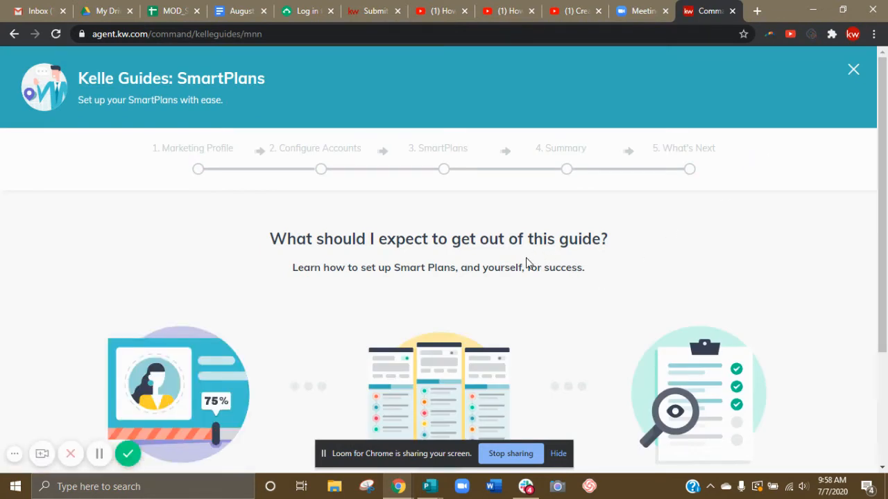
# Read what the SmartPlans guide covers and get started with its Marketing Profile stage.
pyautogui.scroll(-1, 495, 277)
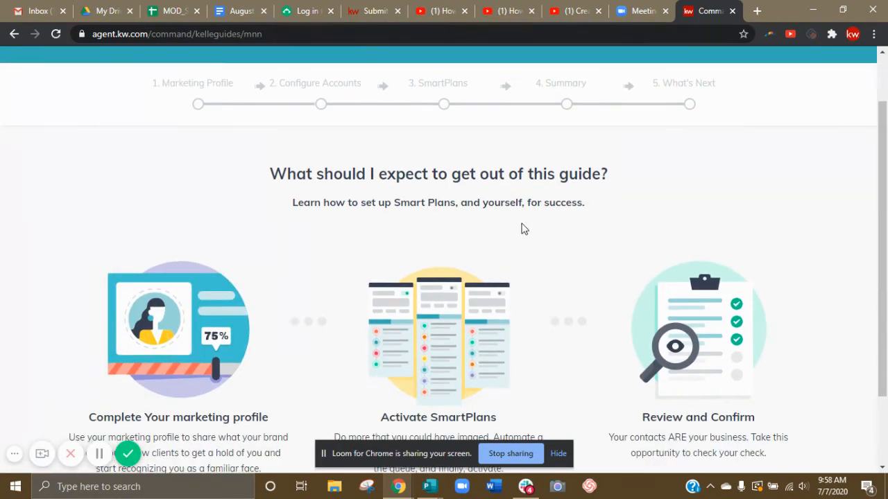
pyautogui.scroll(-1, 523, 228)
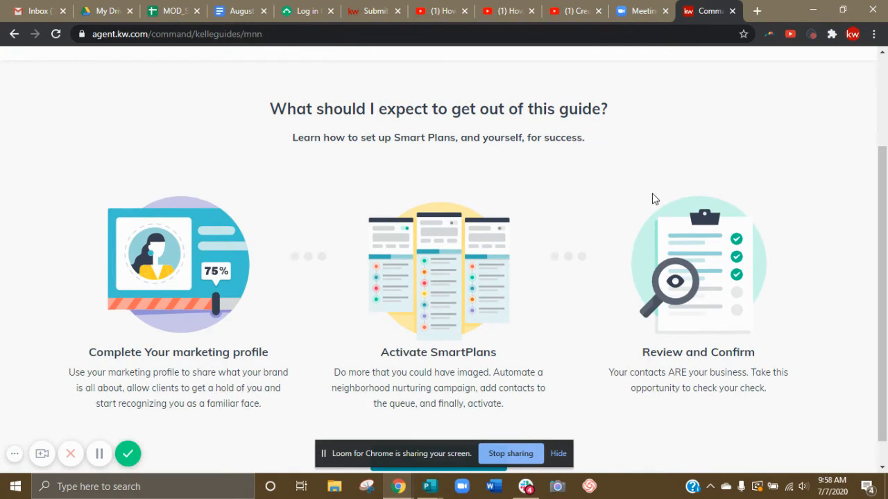
pyautogui.scroll(-1, 653, 199)
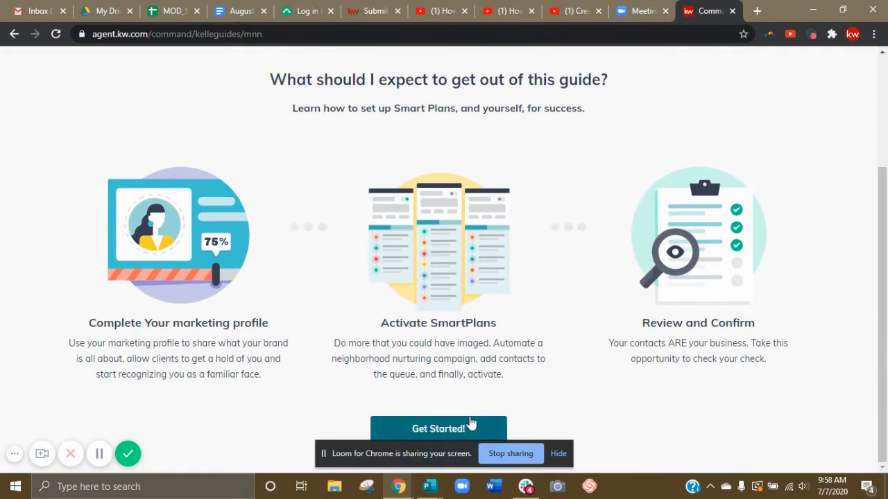
pyautogui.click(441, 426)
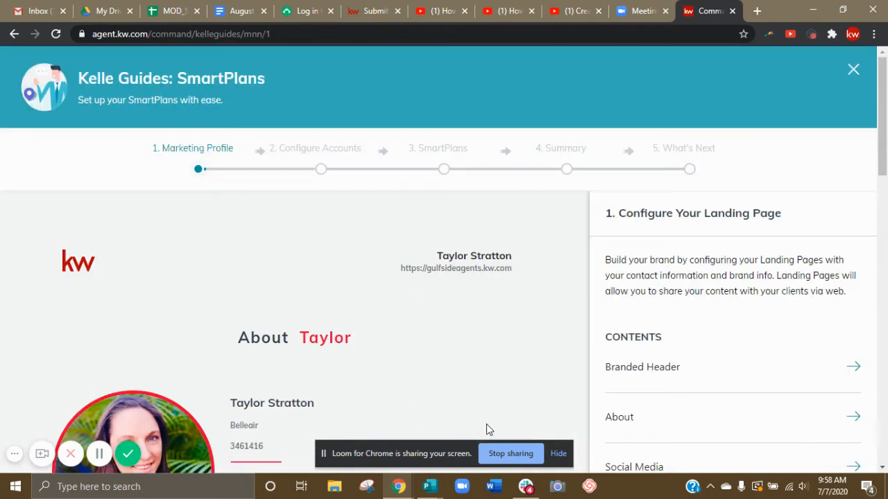
# Hide the screen-sharing notice and examine the landing page preview's header, About section and contact form alongside the guide's contents.
pyautogui.click(559, 453)
pyautogui.scroll(-2, 412, 201)
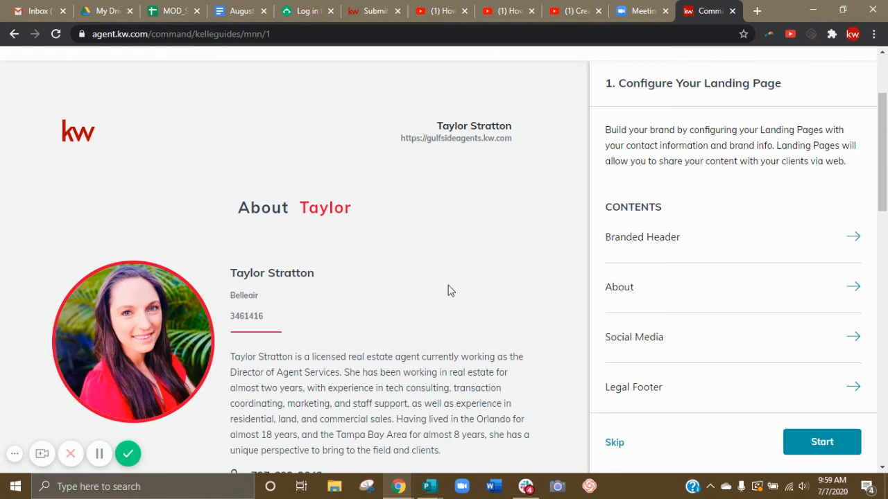
pyautogui.scroll(-1, 448, 290)
pyautogui.scroll(-4, 449, 289)
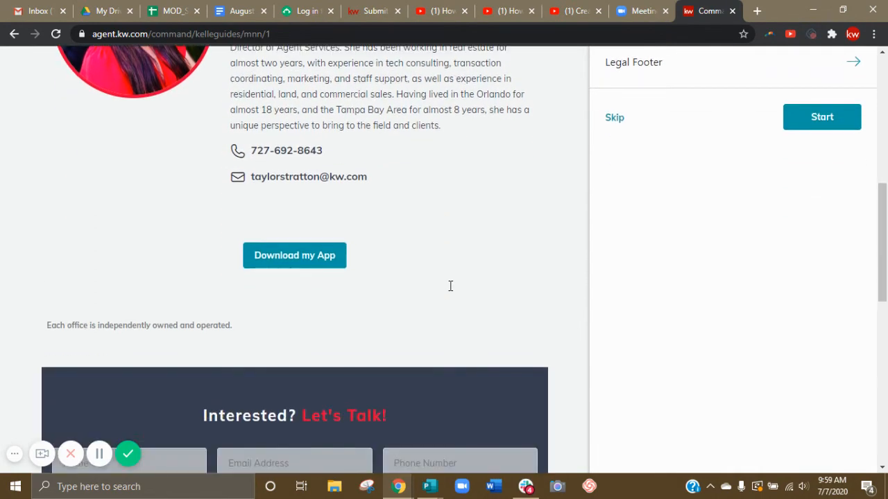
pyautogui.scroll(-3, 449, 292)
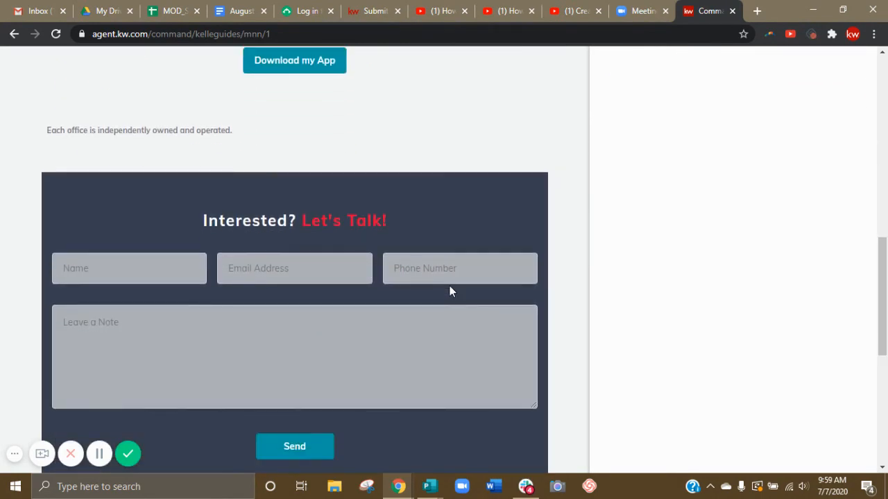
pyautogui.scroll(5, 449, 291)
pyautogui.scroll(4, 450, 292)
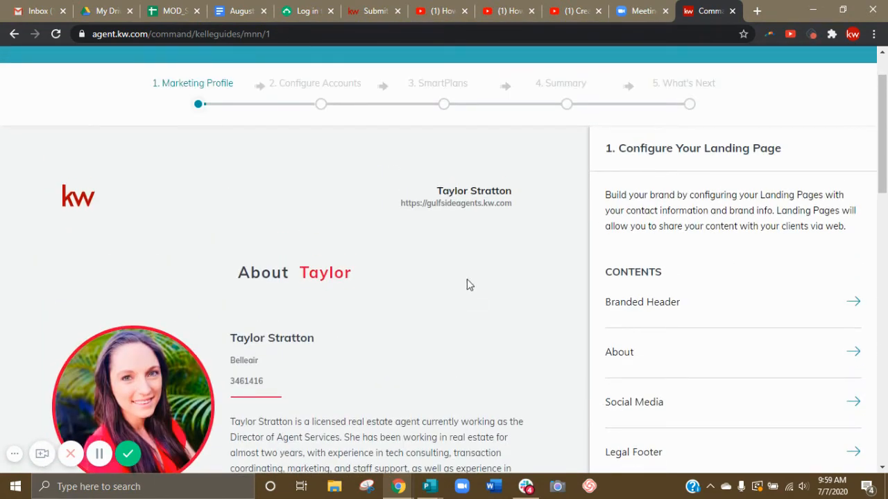
pyautogui.scroll(-2, 453, 293)
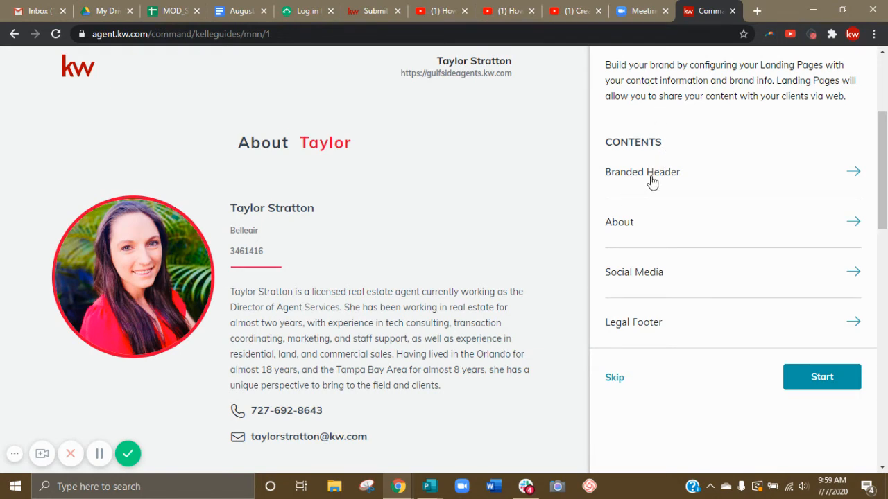
# Start the landing page configuration, review the Branded Header's team logo, name, team and website fields, and continue to About.
pyautogui.click(832, 383)
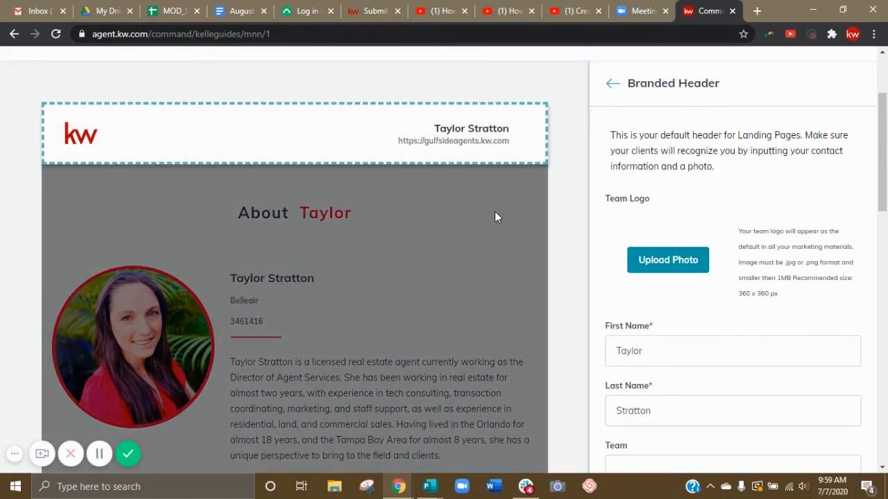
pyautogui.scroll(-2, 721, 218)
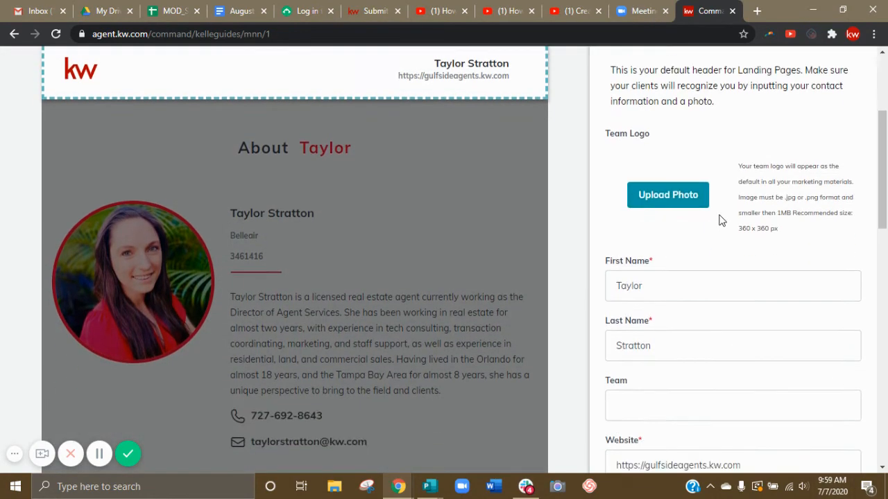
pyautogui.scroll(-1, 720, 215)
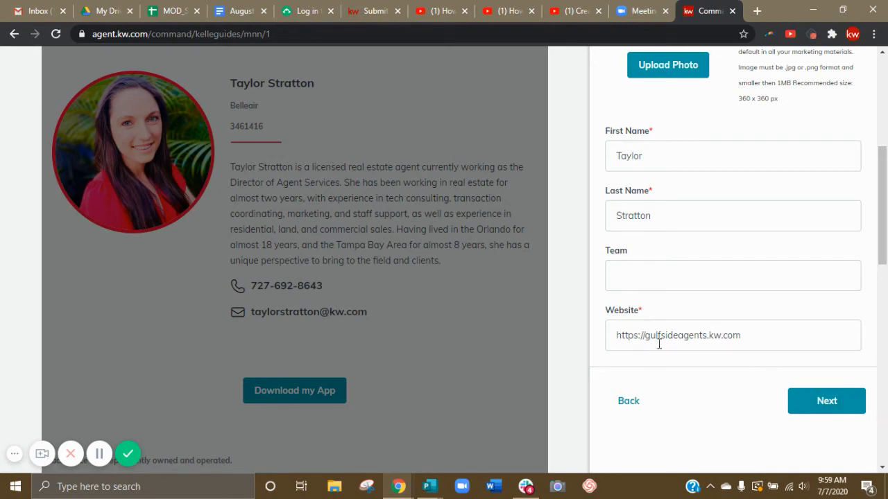
pyautogui.click(834, 412)
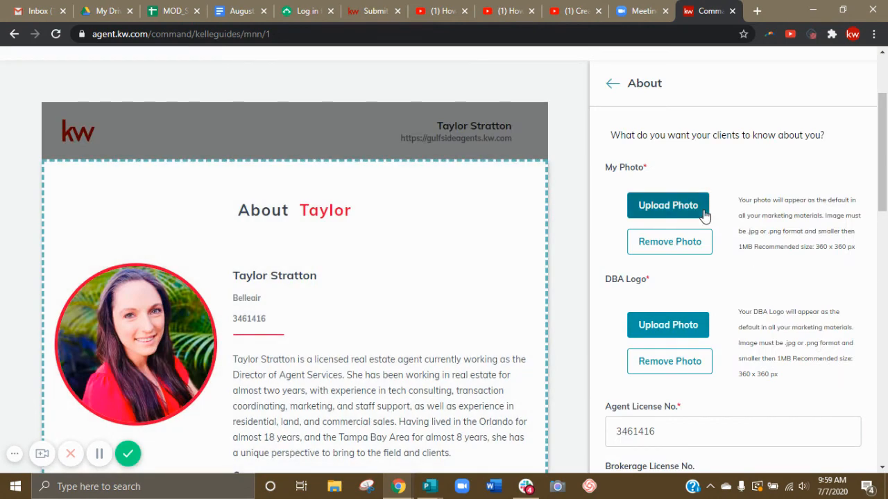
# Review the photo, DBA logo, license number and contact fields in the About section.
pyautogui.scroll(-1, 690, 243)
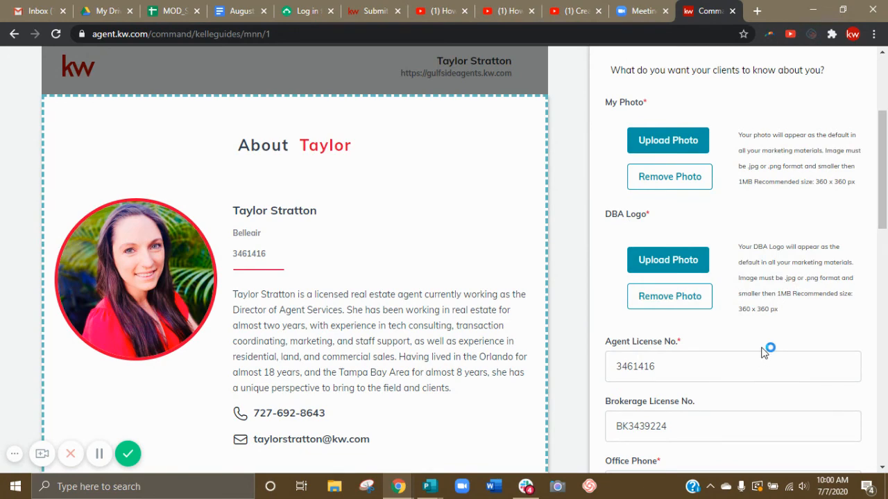
pyautogui.scroll(-1, 759, 351)
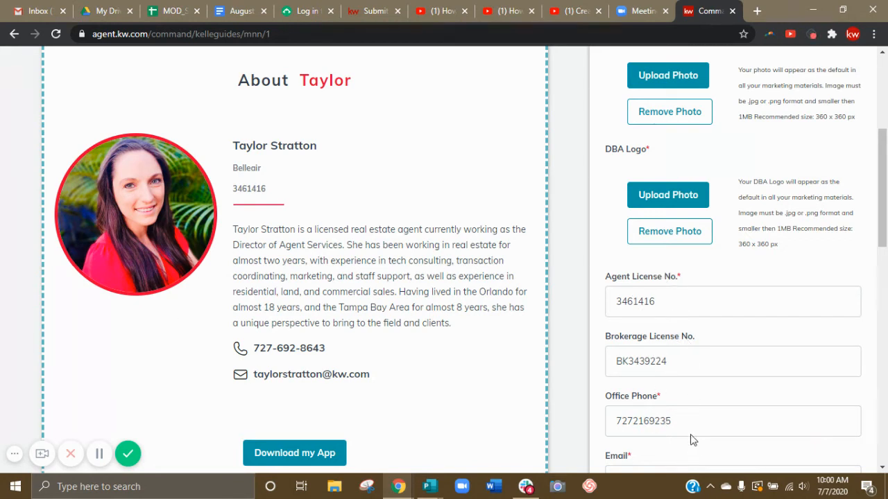
pyautogui.scroll(1, 269, 238)
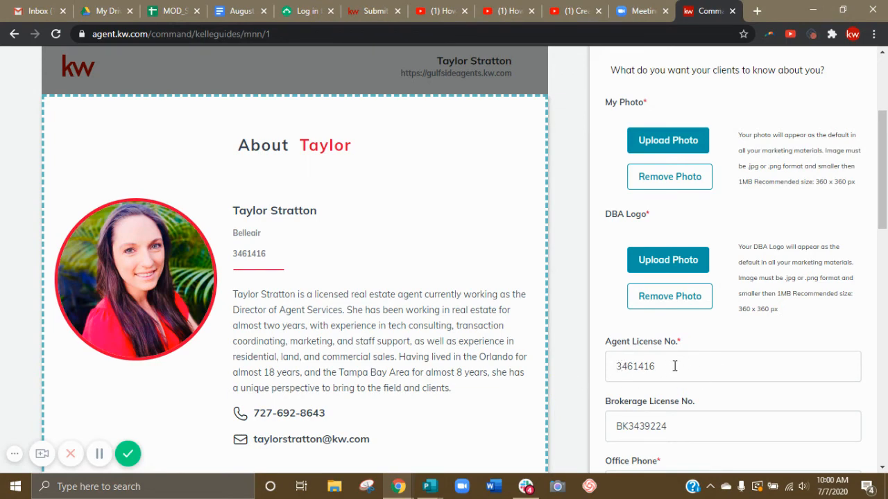
pyautogui.scroll(-4, 743, 414)
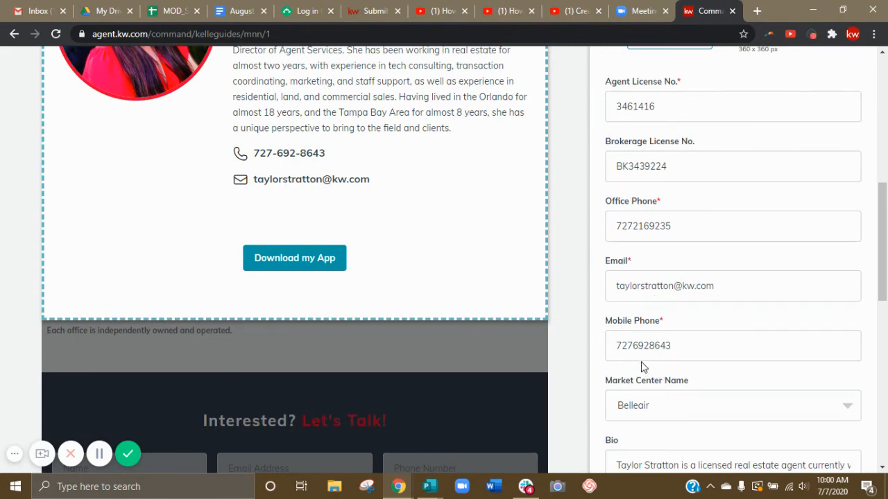
# Reformat the office phone and mobile phone numbers in the About section with hyphens between the digit groups.
pyautogui.click(635, 232)
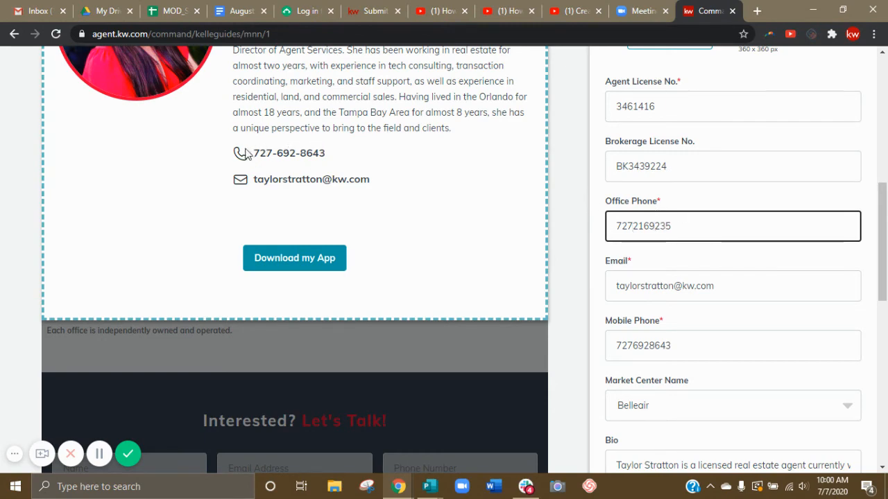
pyautogui.scroll(-2, 616, 204)
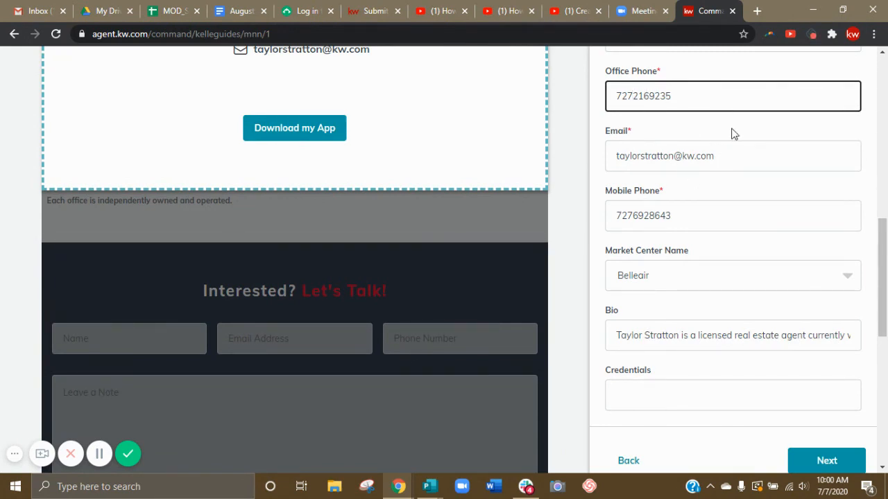
pyautogui.write('-')
pyautogui.click(655, 96)
pyautogui.write('-')
pyautogui.click(634, 210)
pyautogui.write('-')
pyautogui.click(654, 213)
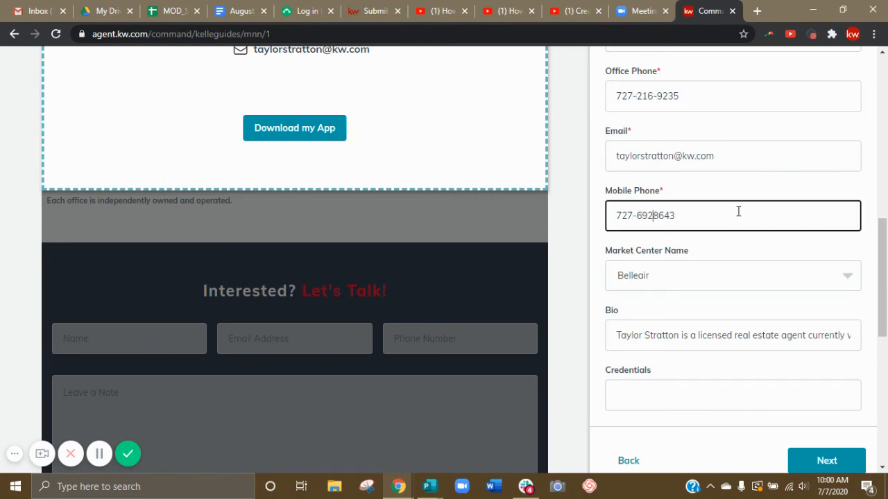
pyautogui.write('-')
# Check the bio and credentials, and continue to the Social Media section to review its profile links and KW App Link.
pyautogui.scroll(-1, 770, 325)
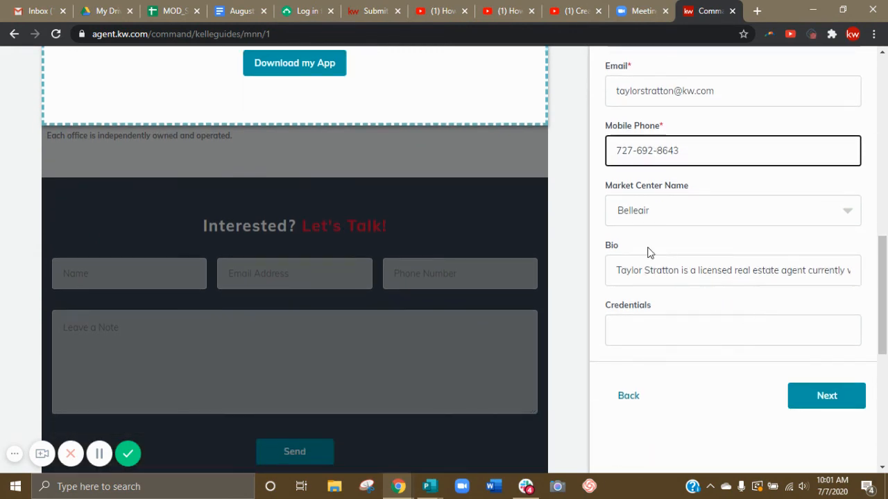
pyautogui.scroll(-1, 816, 280)
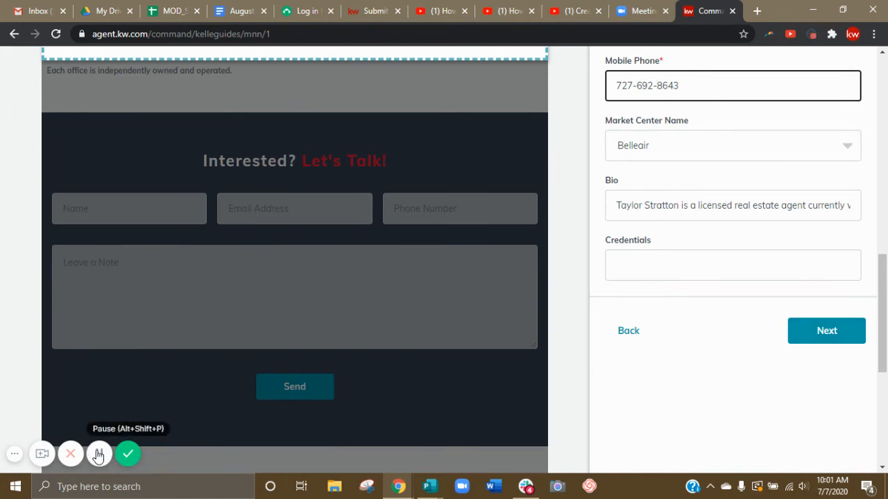
pyautogui.click(99, 455)
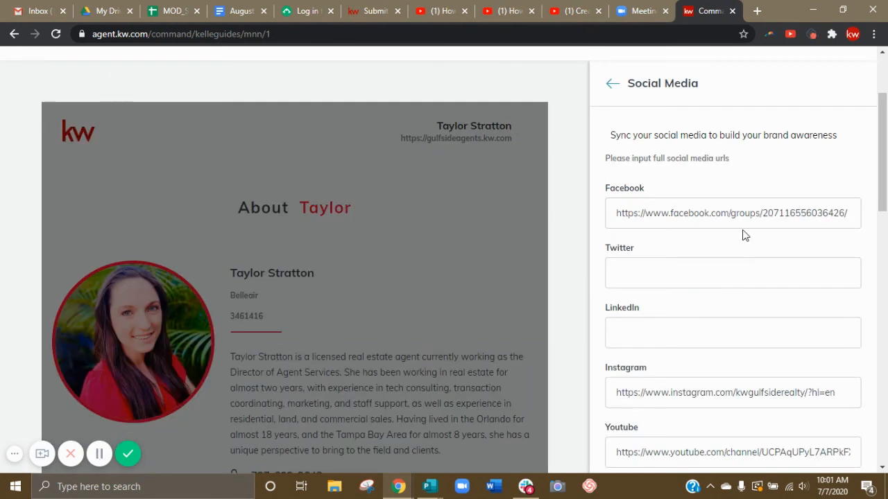
pyautogui.scroll(-2, 745, 236)
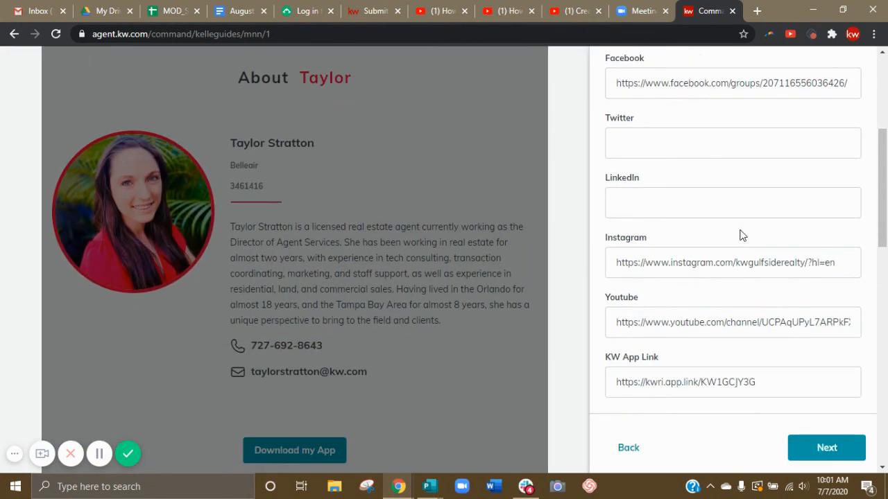
pyautogui.scroll(-1, 743, 264)
pyautogui.scroll(-1, 740, 268)
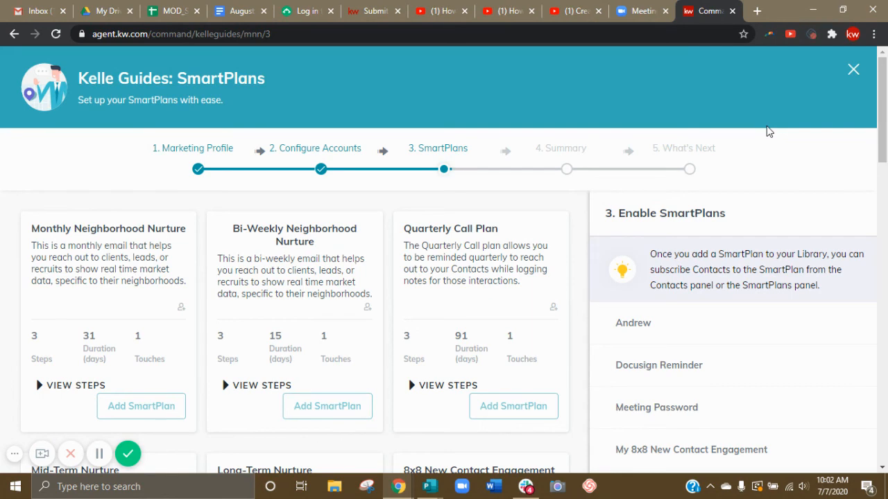
# Examine the pre-made SmartPlans available to add and the list of SmartPlans already in the library.
pyautogui.scroll(-1, 794, 218)
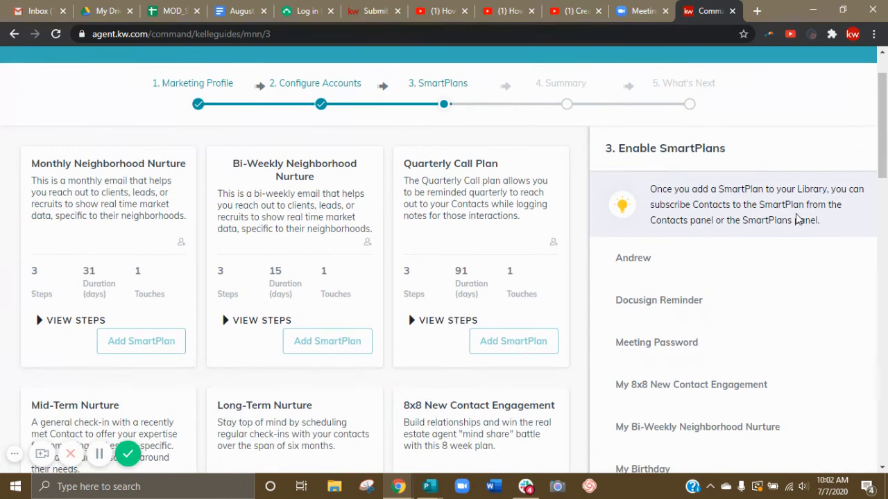
pyautogui.scroll(-1, 780, 216)
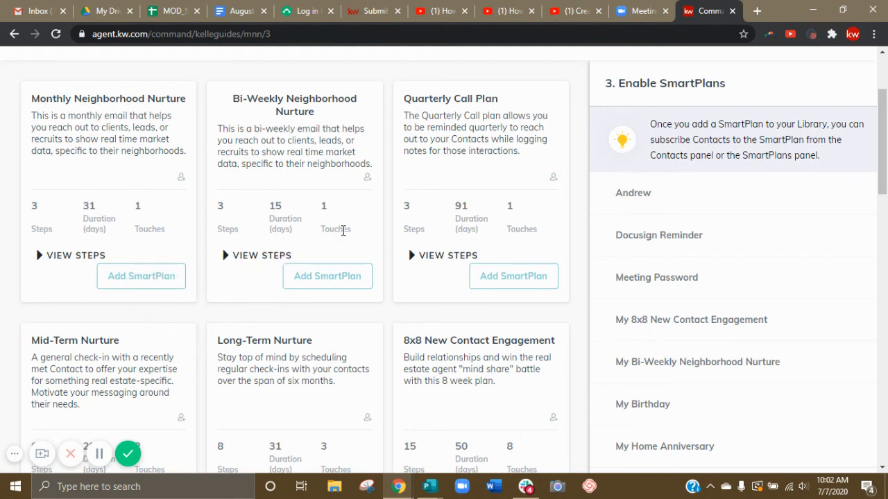
pyautogui.scroll(-1, 343, 231)
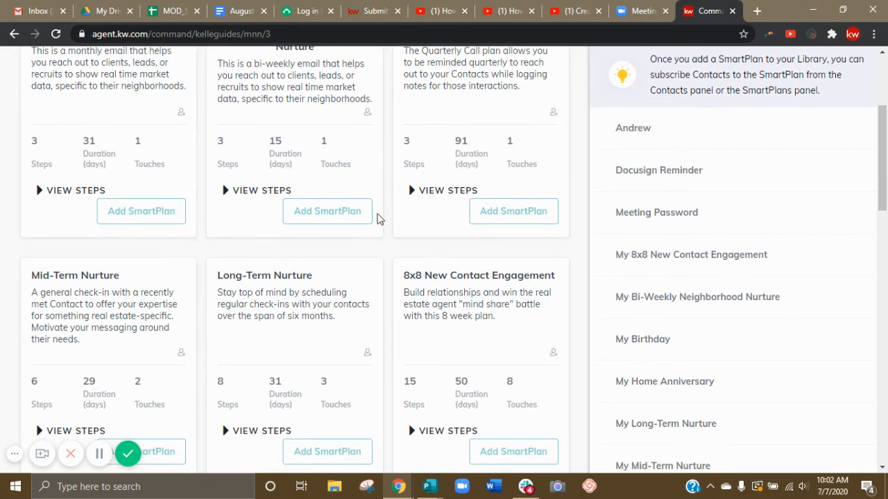
pyautogui.scroll(-3, 487, 236)
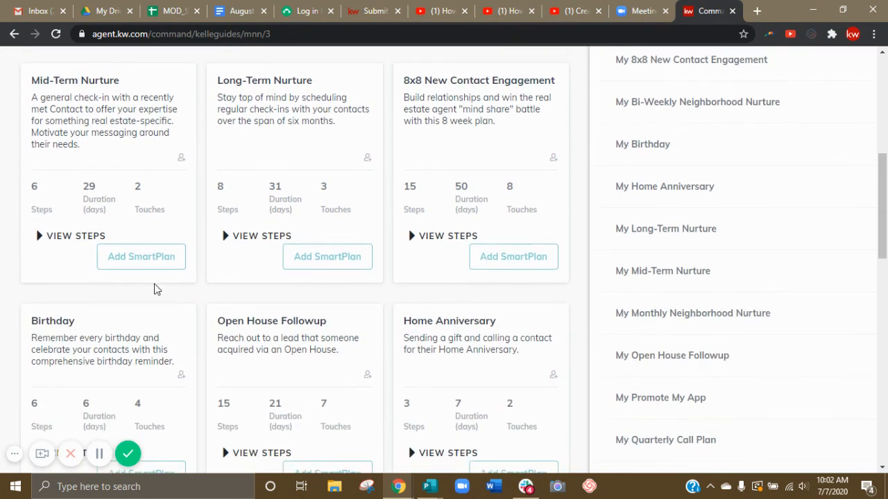
pyautogui.scroll(-1, 145, 326)
pyautogui.scroll(-2, 137, 361)
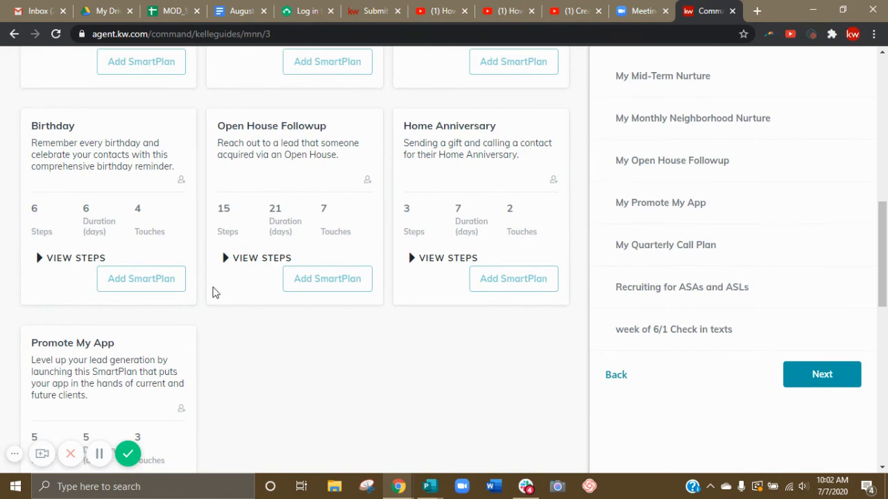
pyautogui.scroll(8, 452, 316)
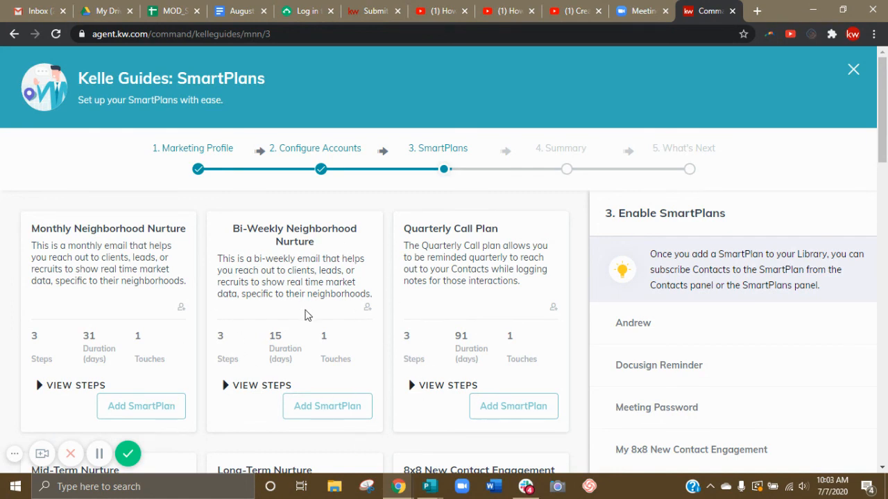
pyautogui.scroll(-1, 306, 316)
pyautogui.scroll(-3, 308, 316)
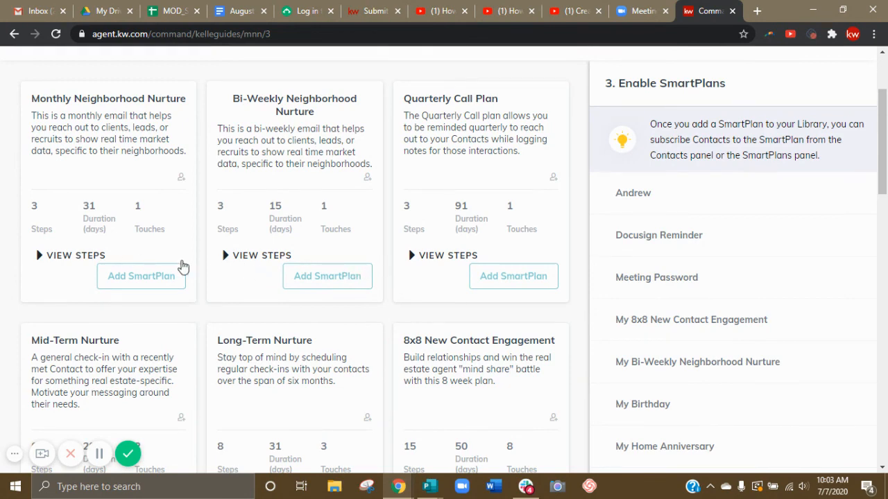
pyautogui.scroll(-4, 477, 378)
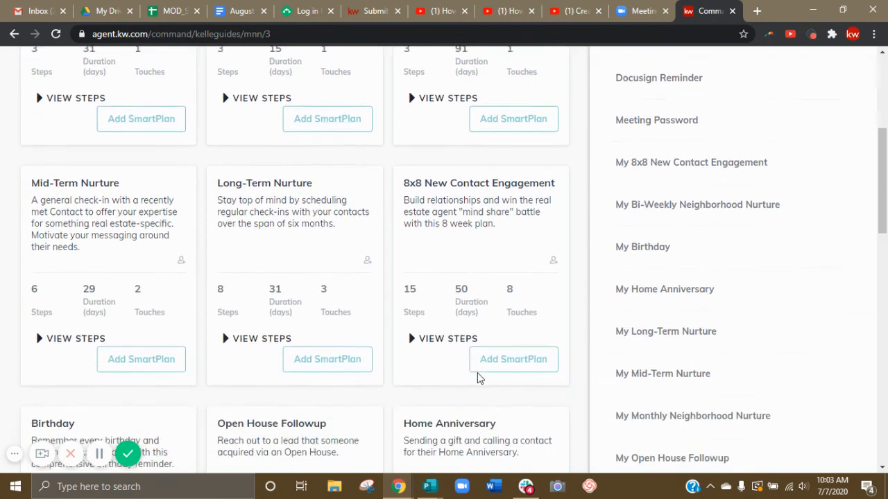
pyautogui.scroll(-3, 480, 378)
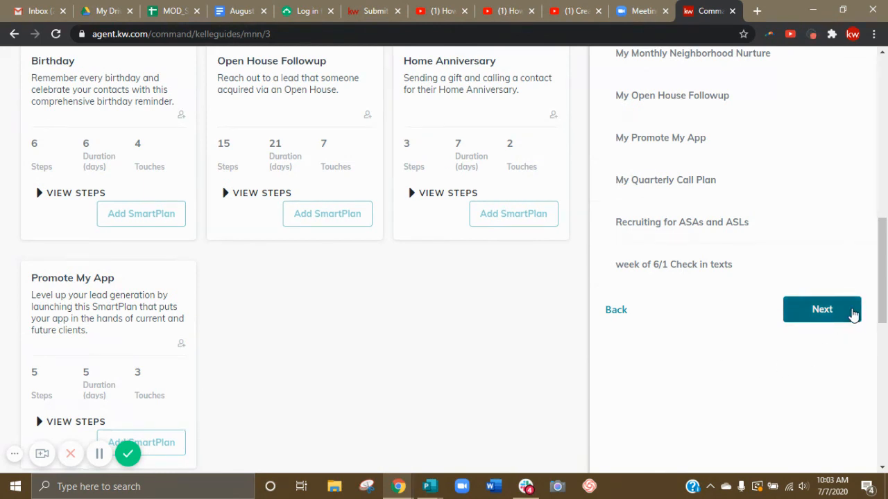
# Continue through the SmartPlans and Summary stages to the What's Next options, and close the guide.
pyautogui.click(849, 314)
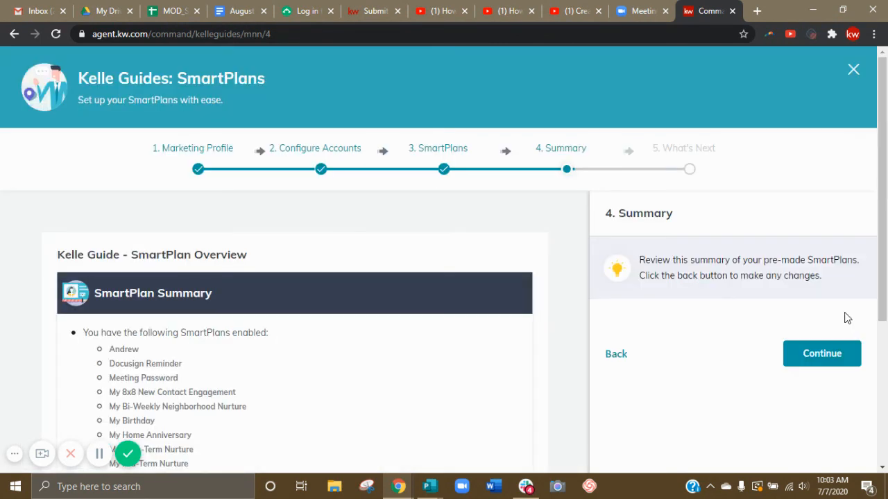
pyautogui.click(813, 355)
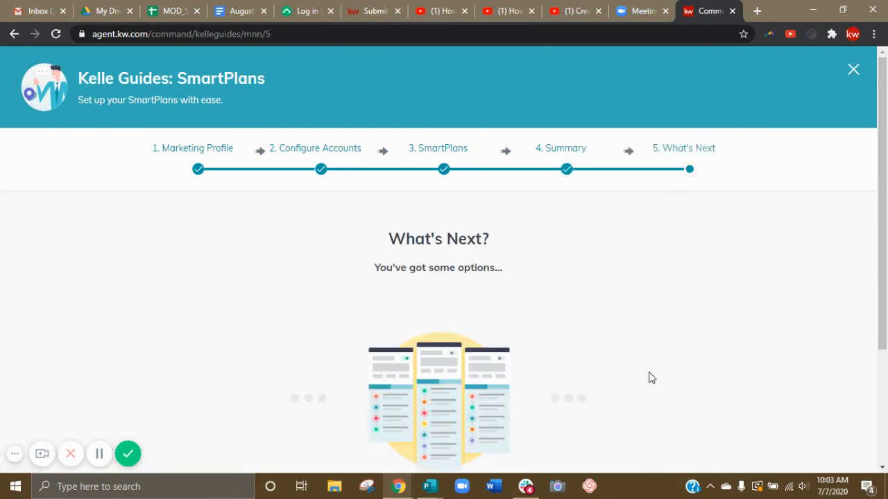
pyautogui.scroll(-1, 737, 224)
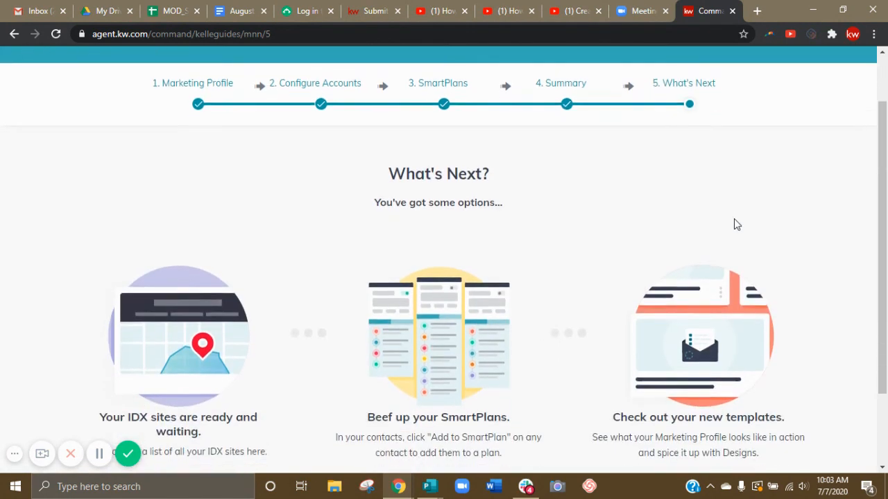
pyautogui.scroll(-1, 736, 224)
pyautogui.scroll(2, 735, 225)
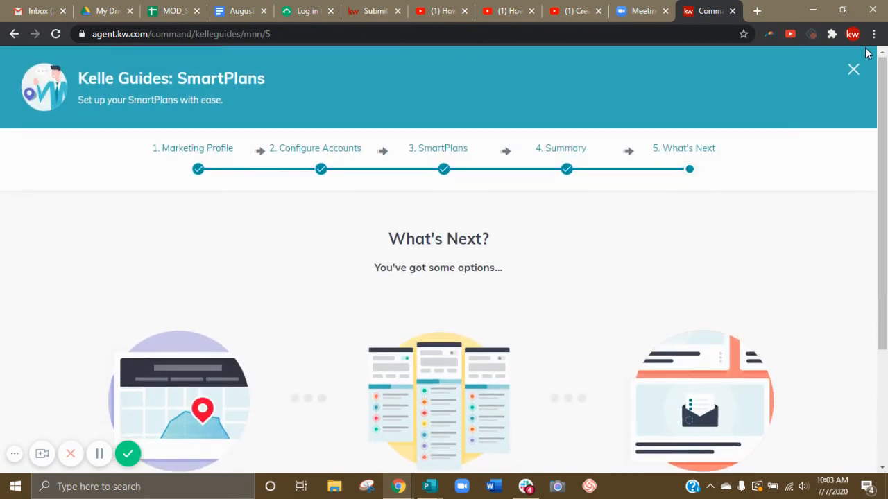
pyautogui.click(853, 70)
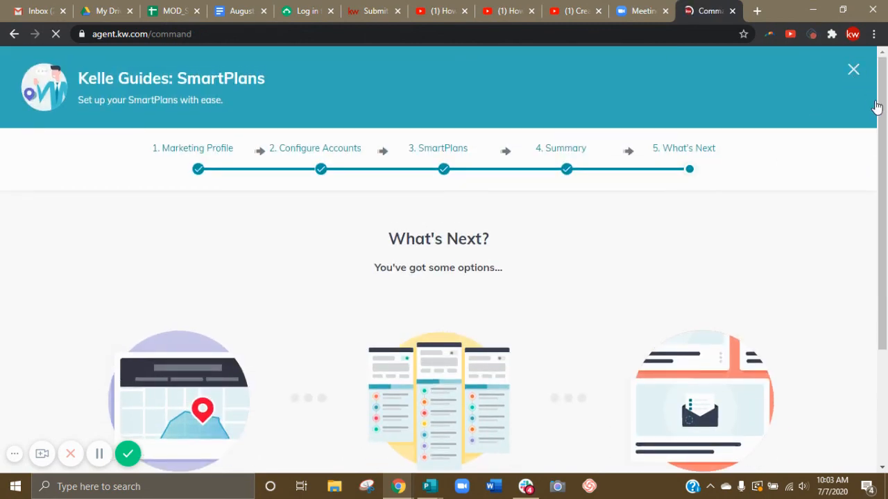